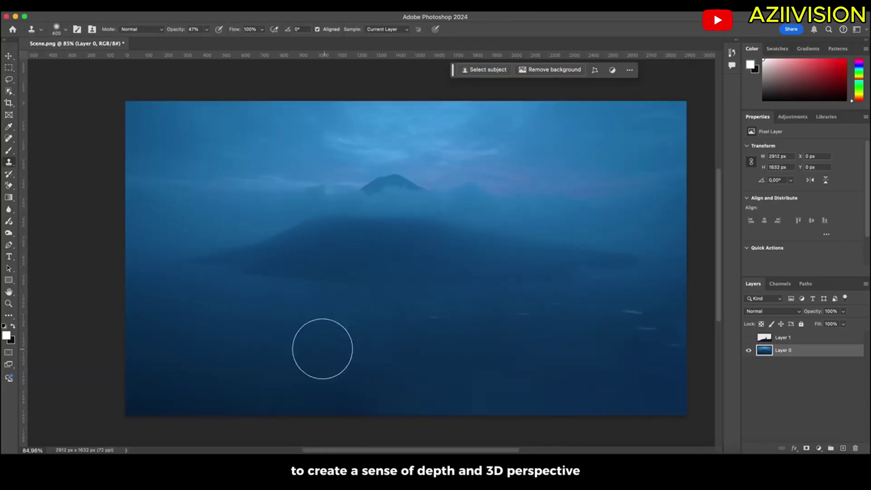
Step: Refine the Blue copy channel mask by whitening the sky and darkening shadows, then load it as a selection
left_click(749, 338)
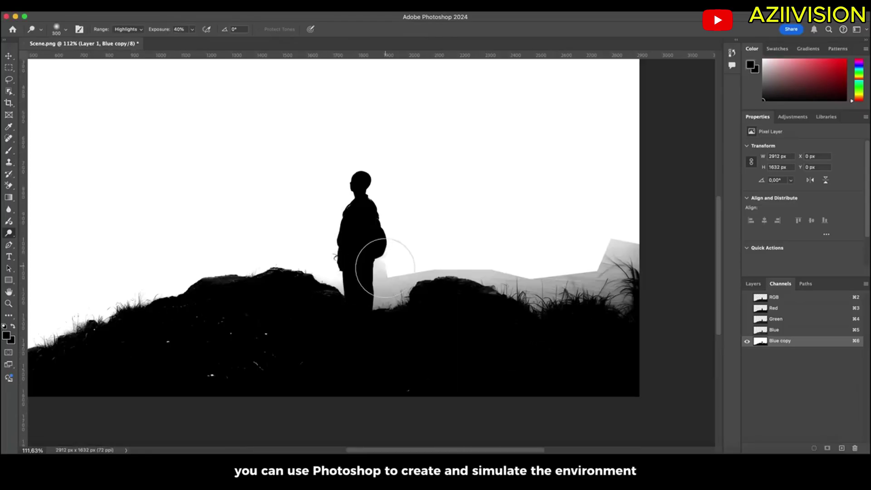
mouse_move(369, 263)
left_mouse_down()
mouse_move(372, 295)
mouse_move(626, 243)
left_mouse_up()
right_click(9, 233)
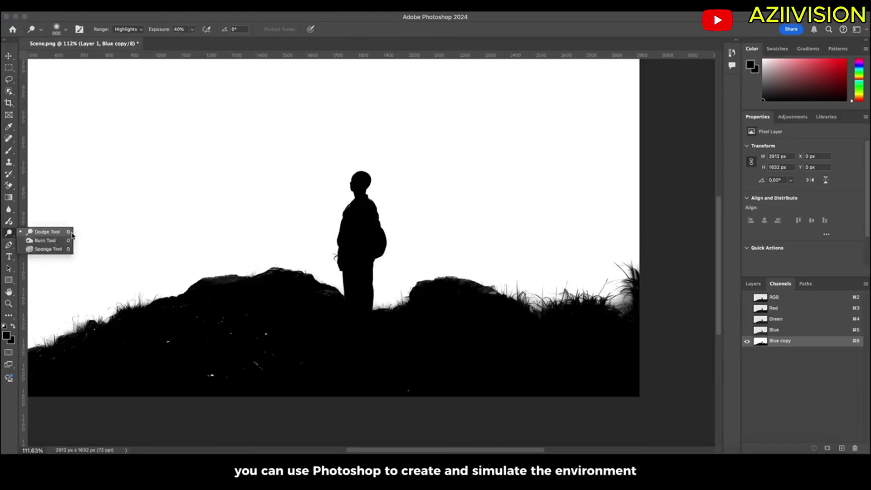
left_click(46, 241)
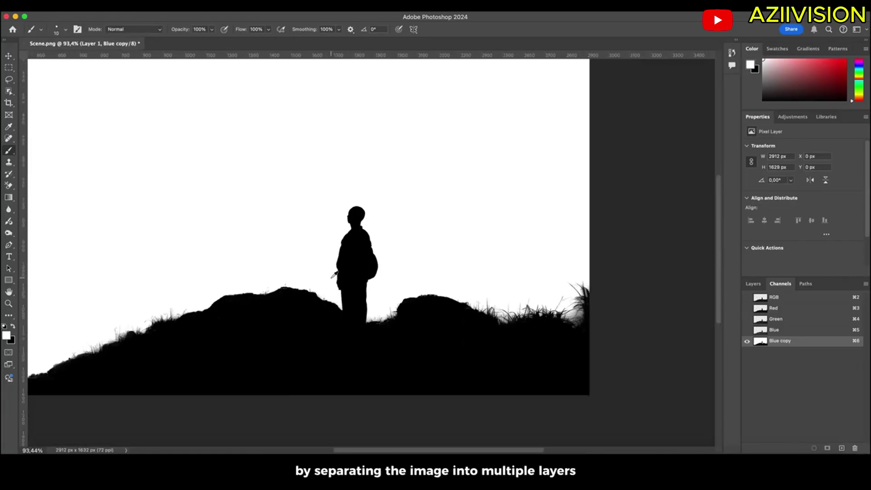
left_click(785, 300)
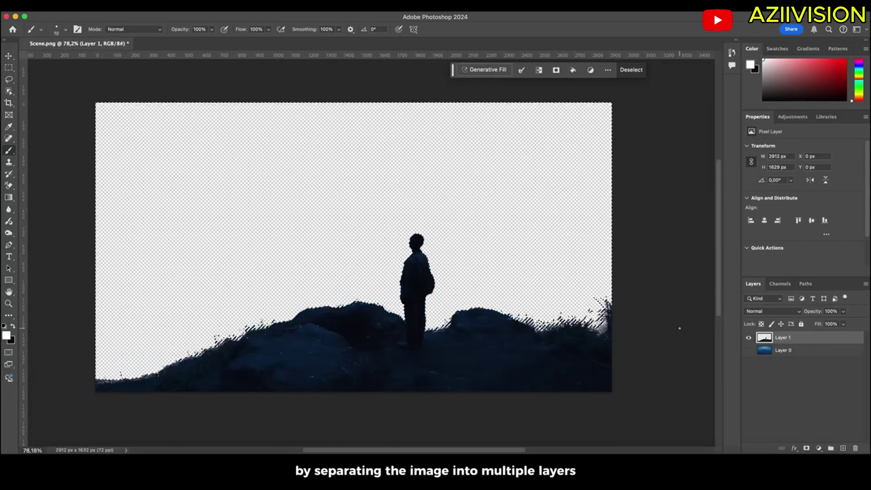
left_click(748, 350)
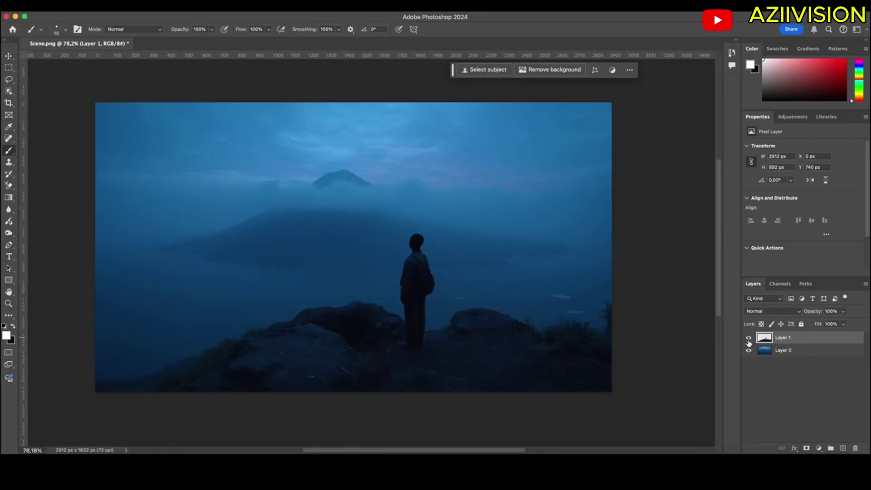
left_click(748, 351)
Step: Quick Export the silhouette layer as a PNG named 'man'
left_click(87, 4)
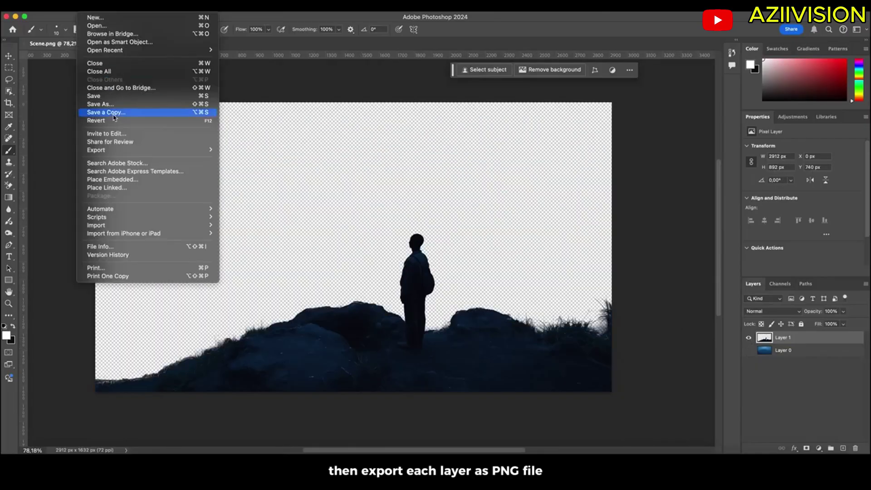
mouse_move(125, 152)
left_click(235, 150)
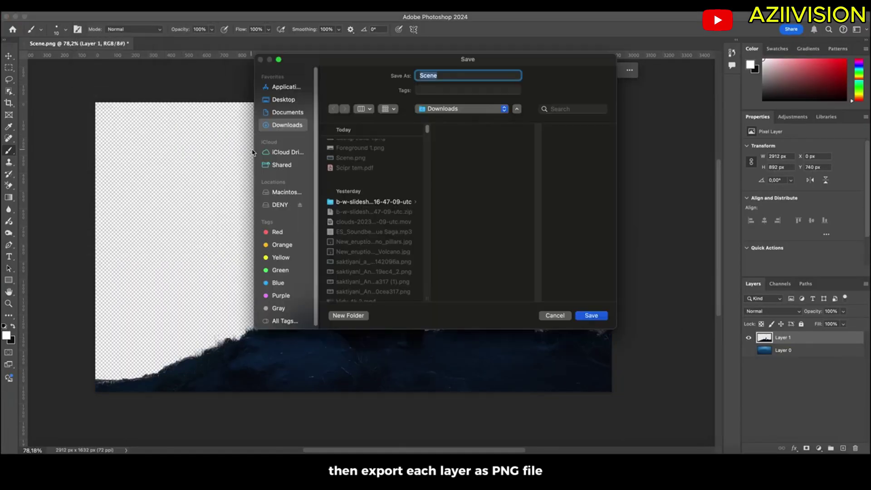
type("man")
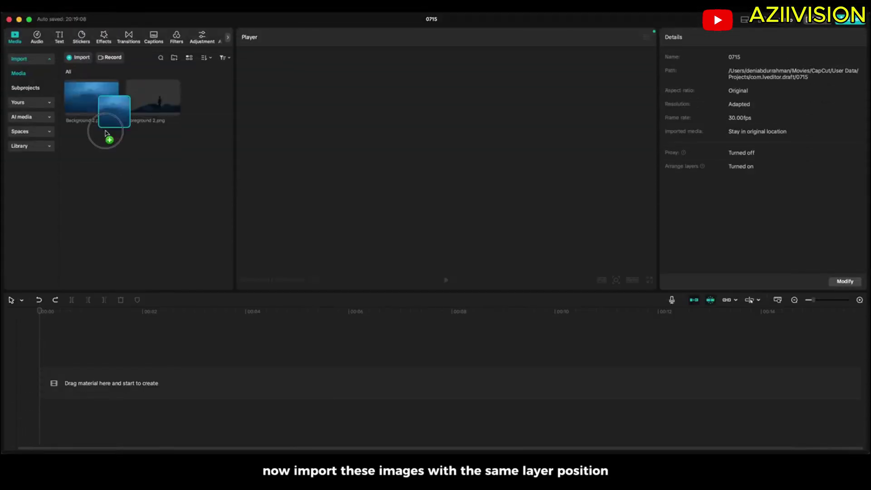
Step: Put Background 2.png on the timeline with Foreground 2.png above it, both extended to six seconds
left_click_drag(105, 133, 83, 360)
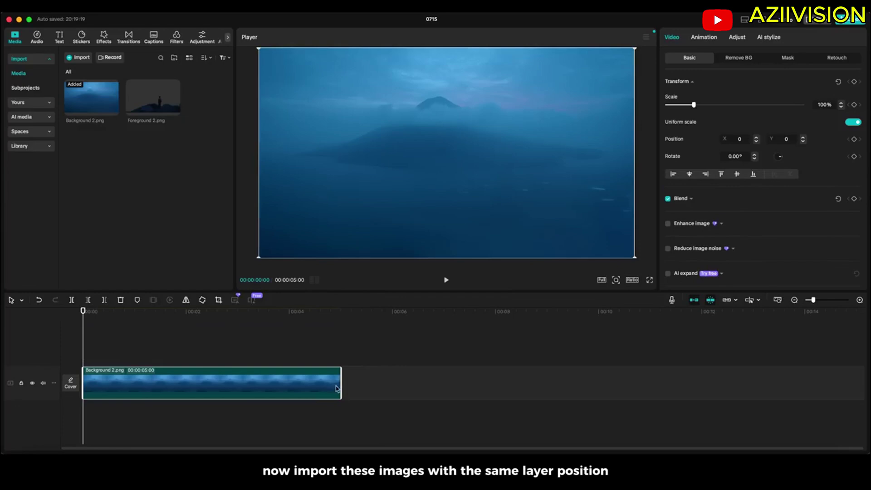
left_click_drag(341, 388, 392, 391)
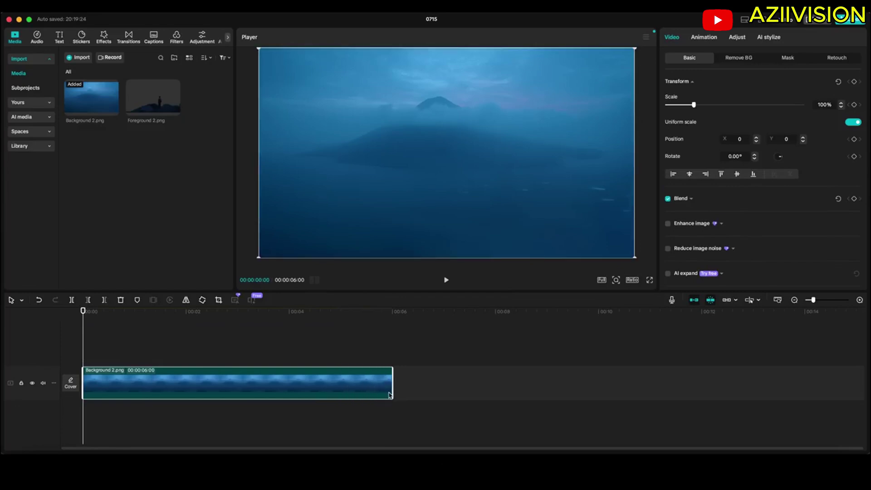
left_click_drag(153, 97, 89, 351)
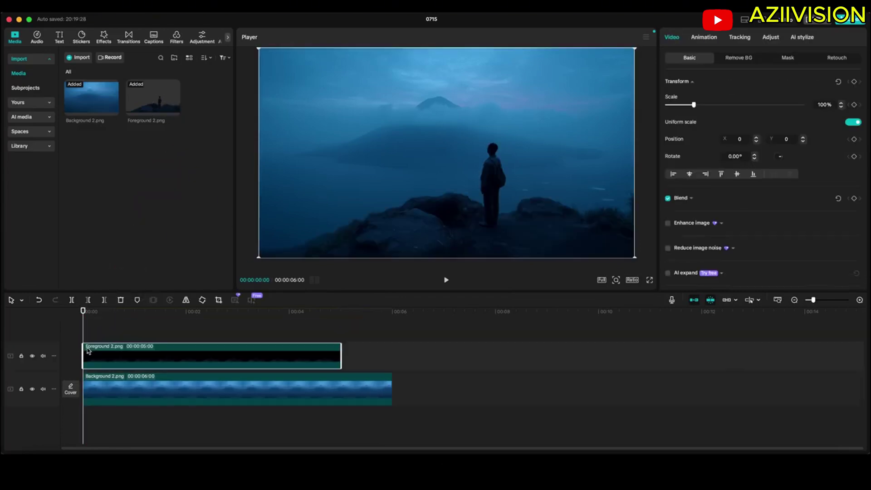
left_click_drag(341, 361, 392, 365)
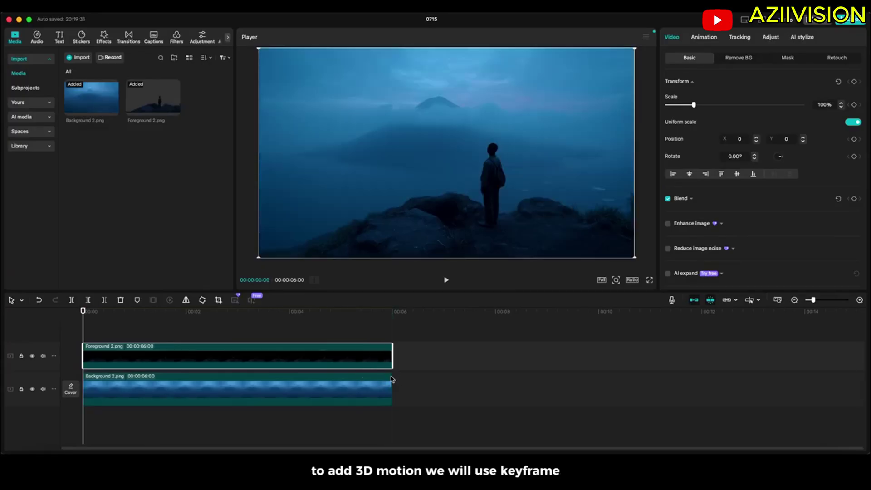
left_click(284, 385)
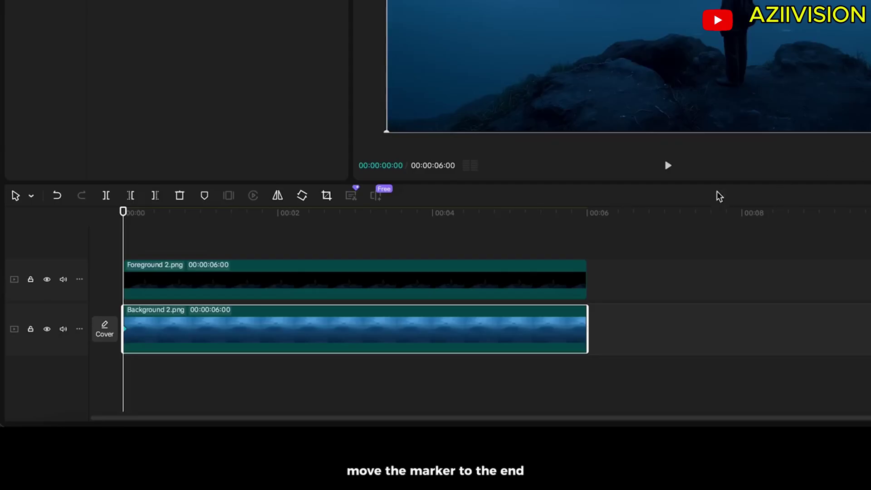
Step: Keyframe the background clip's scale up to 102% at the end of the clips
left_click(138, 455)
left_click_drag(569, 220, 588, 217)
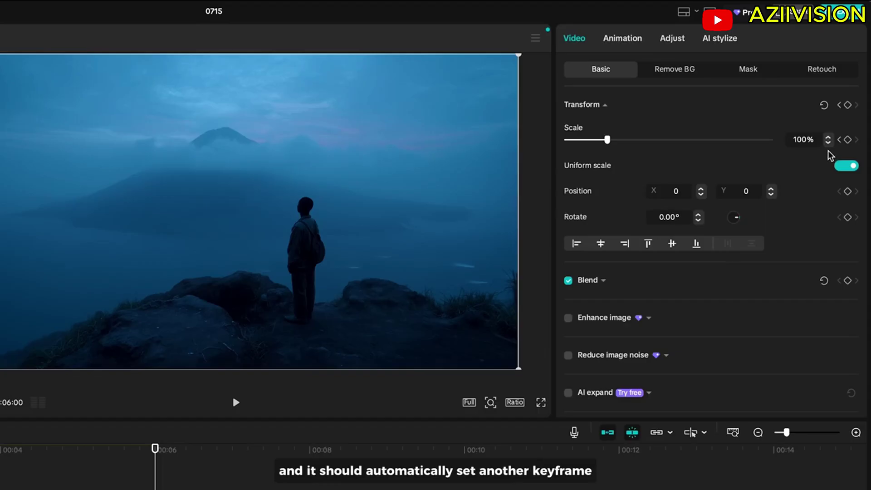
left_click(827, 138)
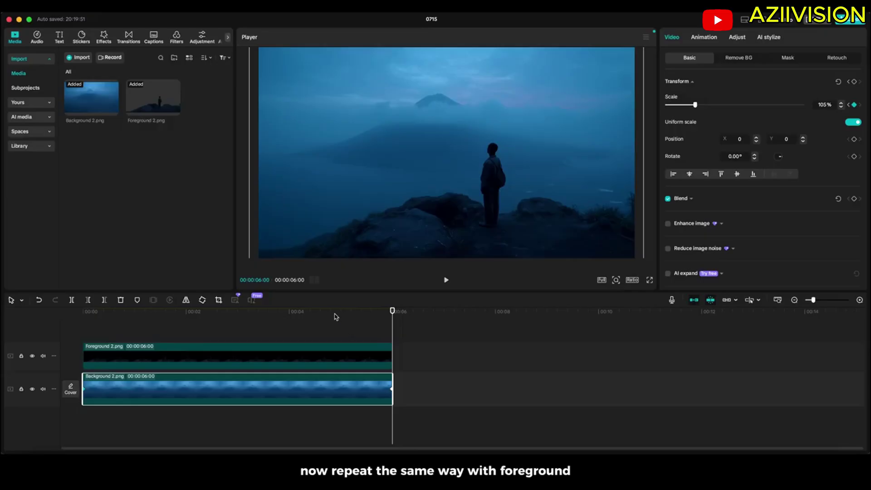
Step: Keyframe the foreground's scale from 100% to 140% across six seconds and preview the zoom
left_click_drag(225, 312, 57, 329)
left_click(154, 353)
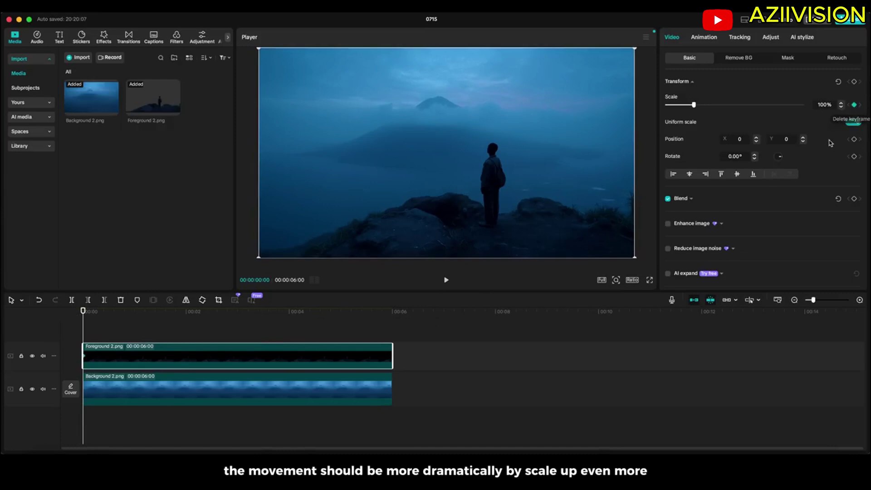
left_click_drag(387, 318, 392, 319)
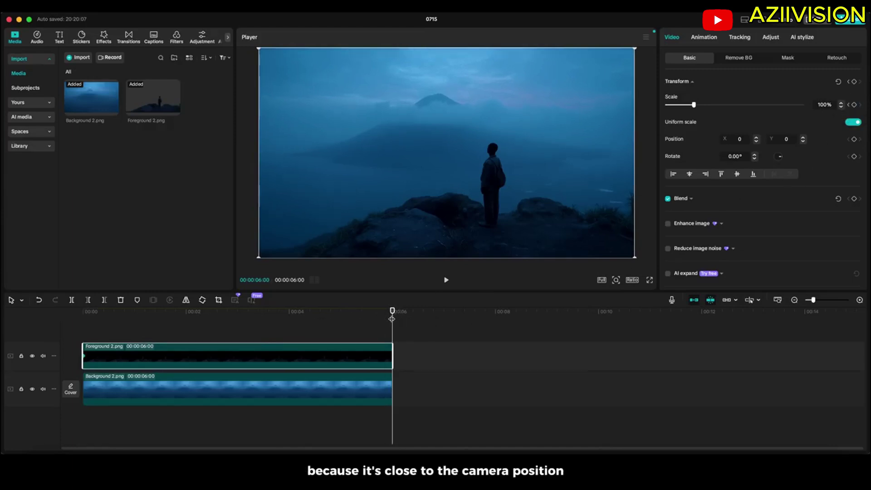
scroll(841, 105, "up", 10)
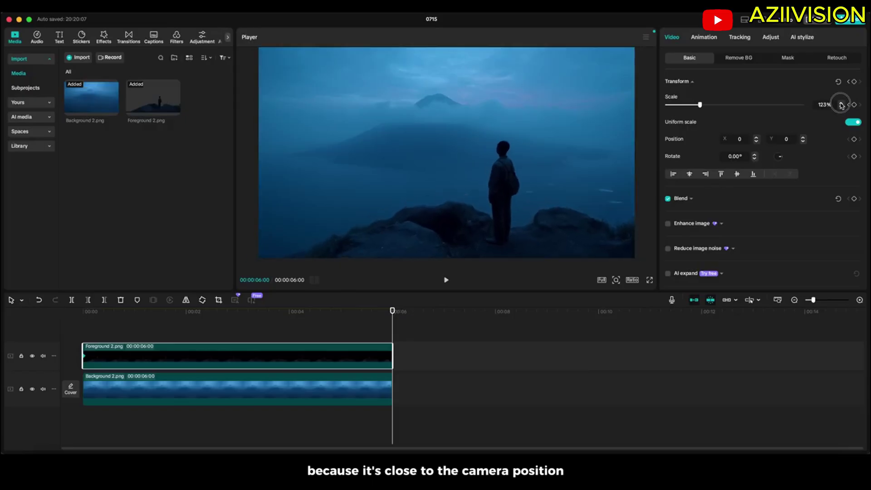
key("space")
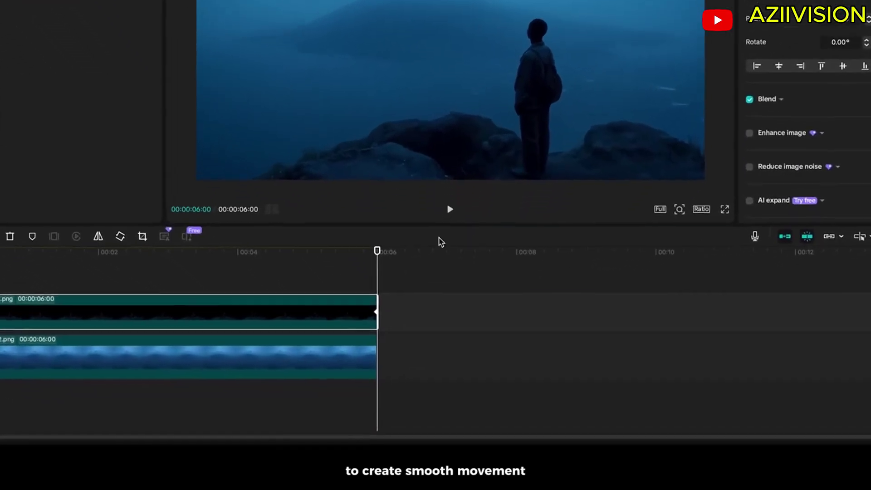
Step: Apply the Quad Ease preset curve to the foreground clip's scale animation
right_click(292, 287)
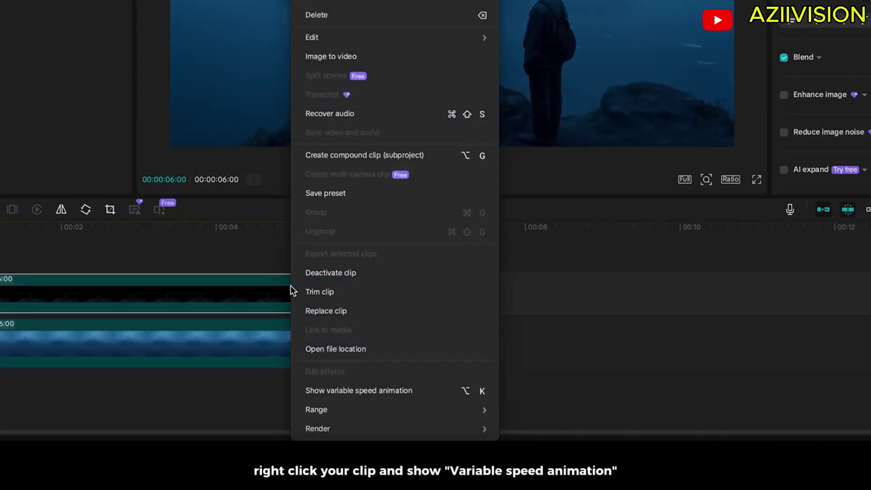
left_click(354, 390)
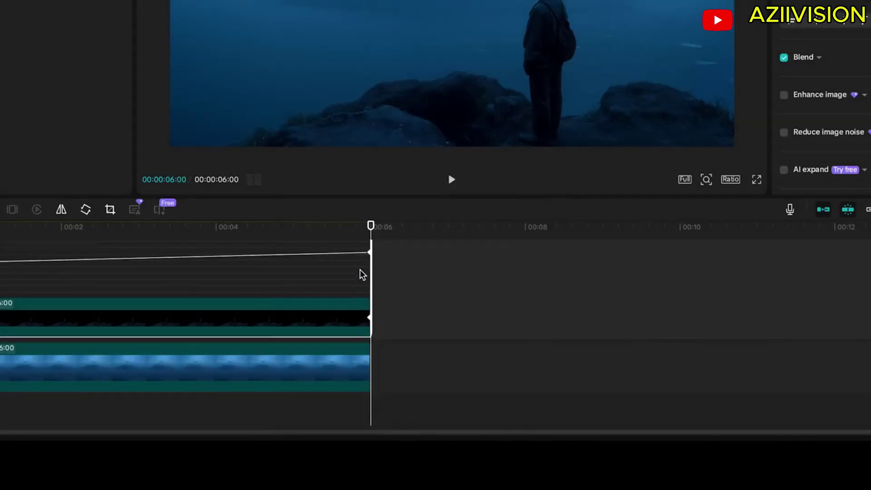
left_click(368, 253)
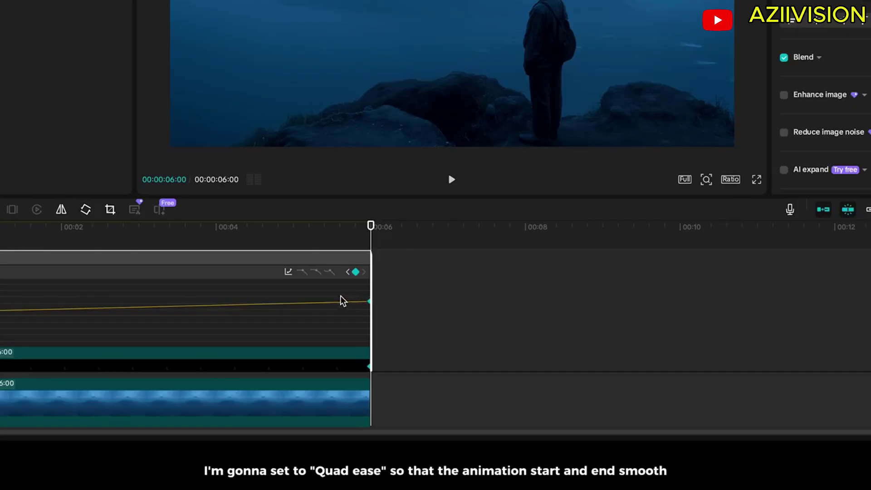
left_click(288, 273)
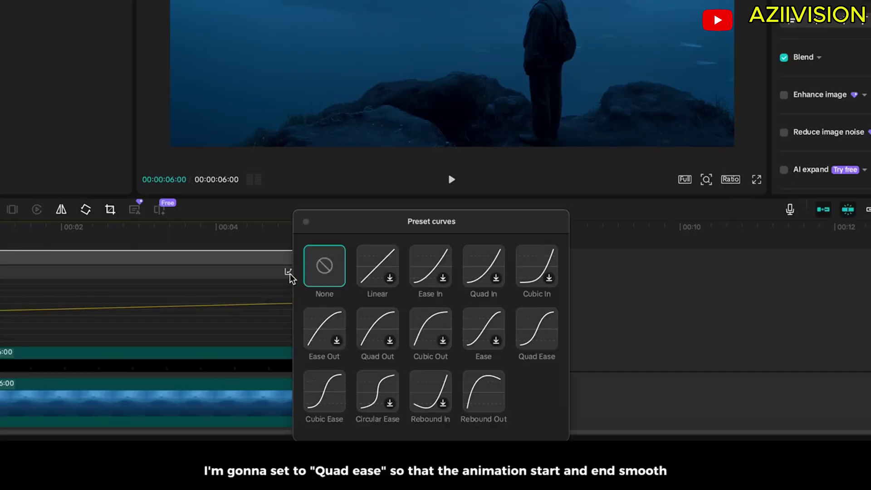
left_click(527, 331)
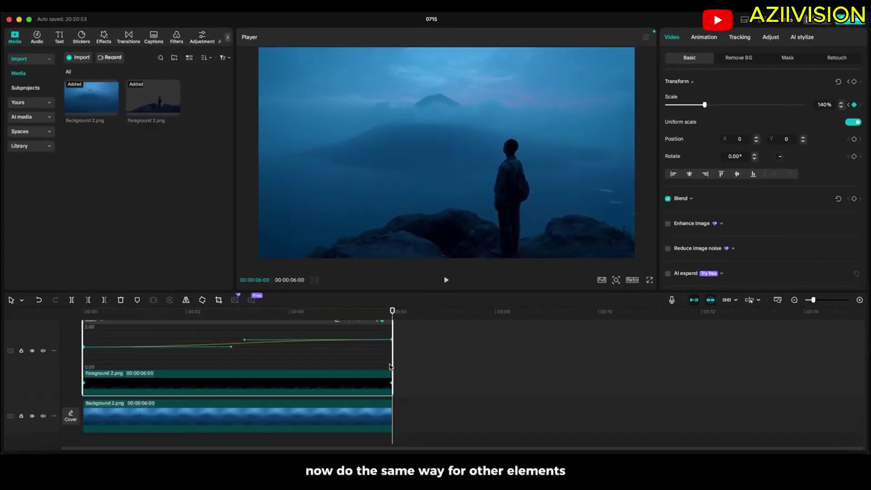
Step: Apply the Quad Ease preset curve to the background clip's scale animation
scroll(390, 366, "down", 1)
left_click(379, 396)
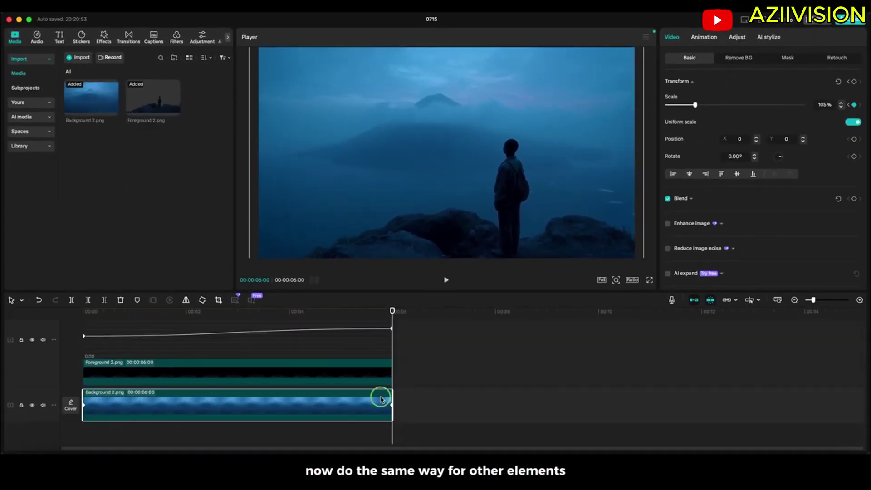
right_click(379, 396)
left_click(400, 411)
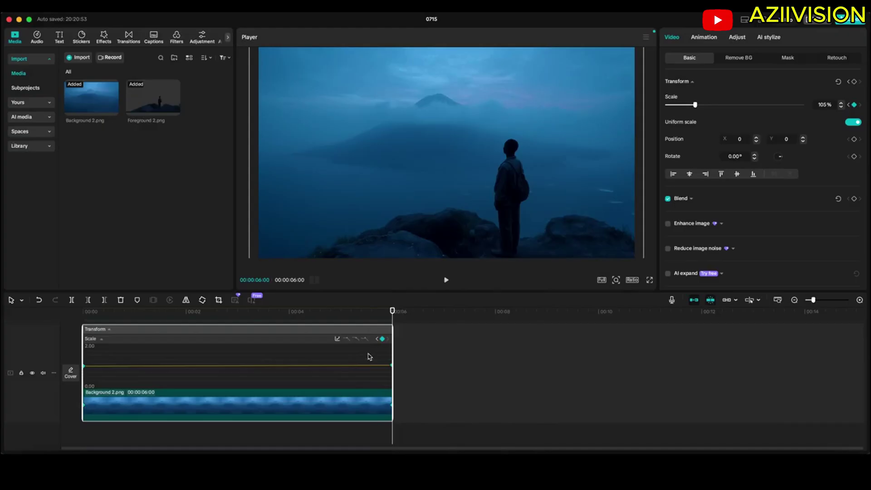
left_click(337, 338)
left_click(505, 385)
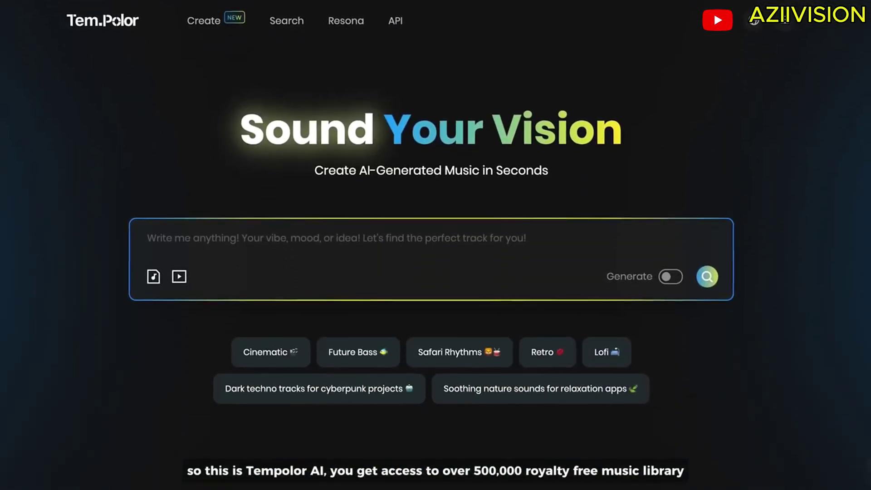
Step: Search for music described as dark, suspenseful cinematic documentary music
left_click(509, 236)
type("Music for a documentary video")
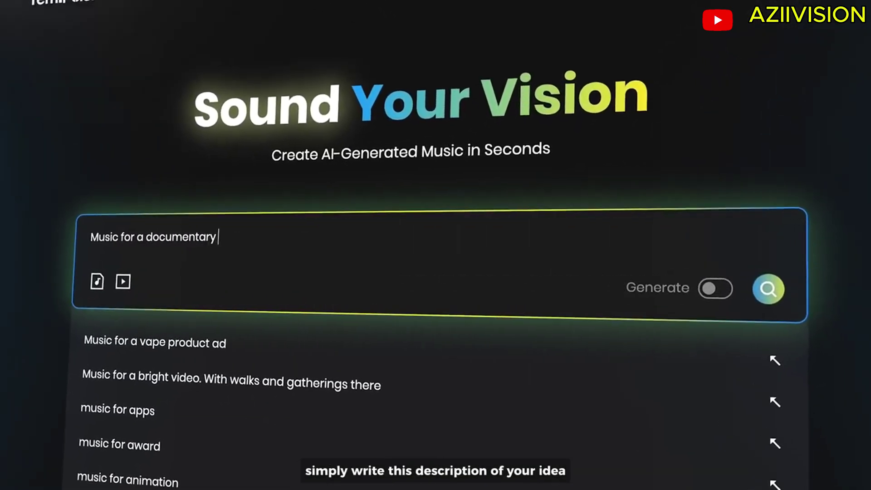
type(" with a dark and suspense")
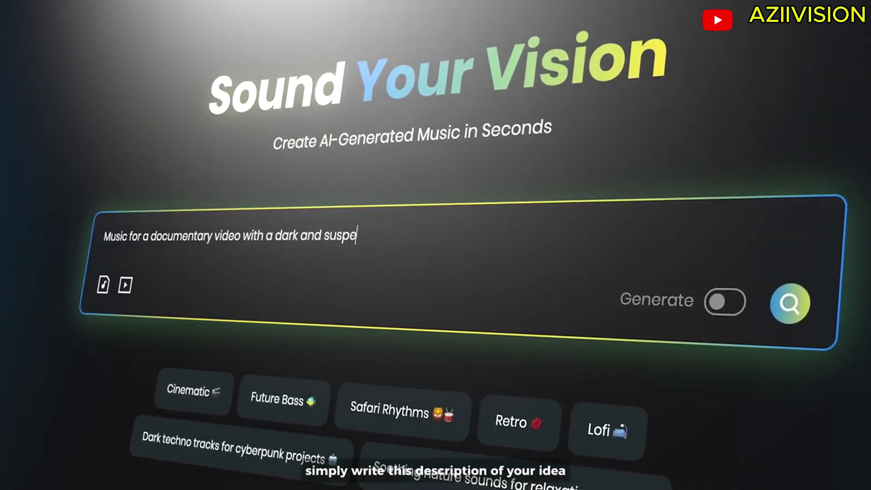
type("ful mood, featuring cinematic")
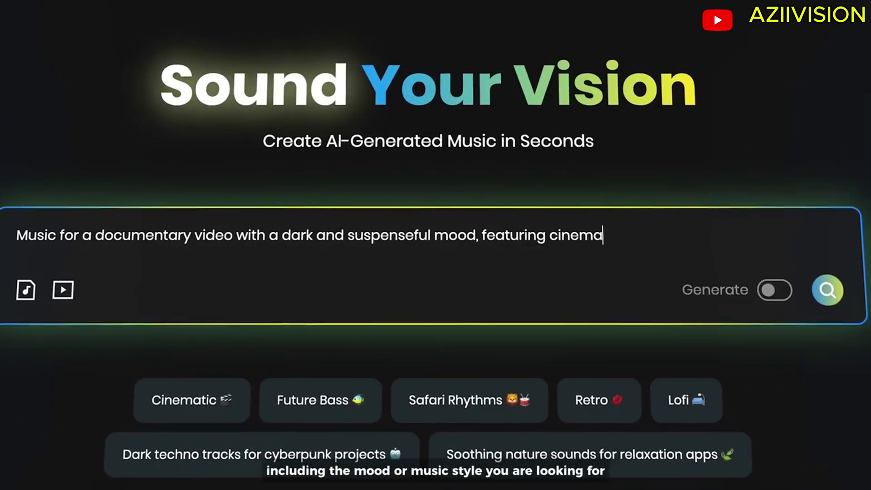
type(" pulses and atmospheric tension")
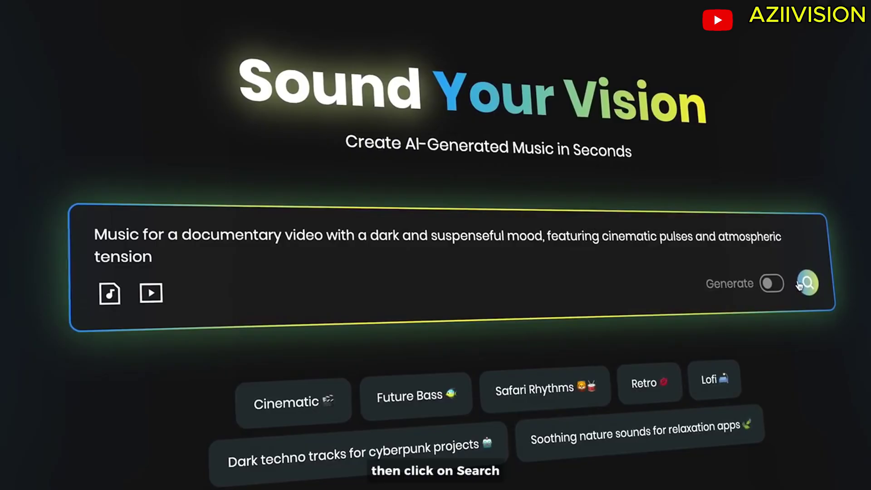
left_click(804, 284)
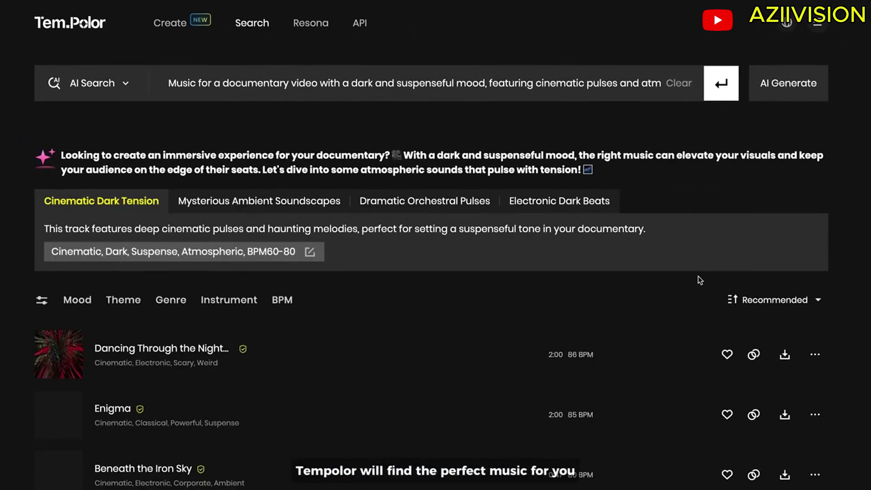
Step: Preview Dancing with the Abyss from the results and bring up its download options
scroll(431, 309, "down", 5)
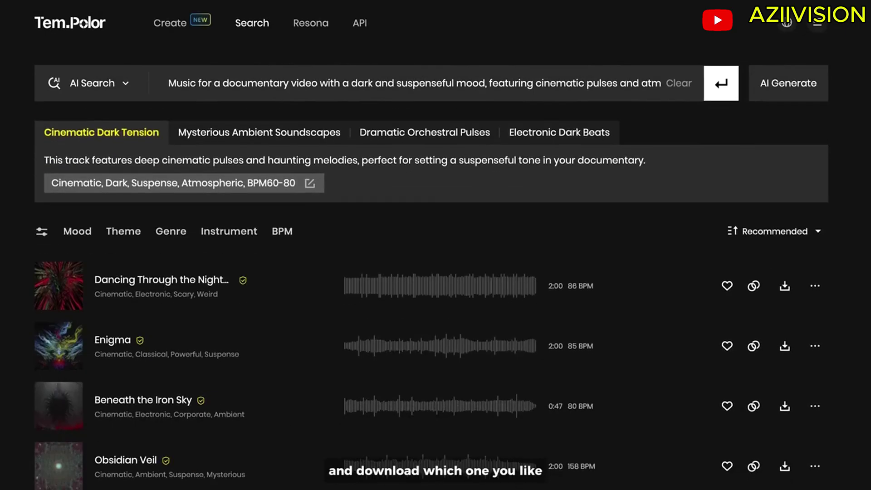
scroll(224, 192, "down", 4)
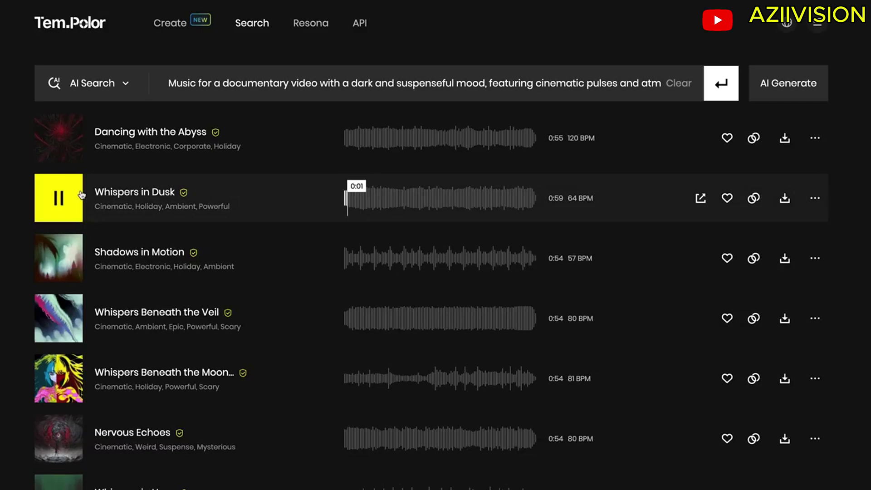
left_click(68, 151)
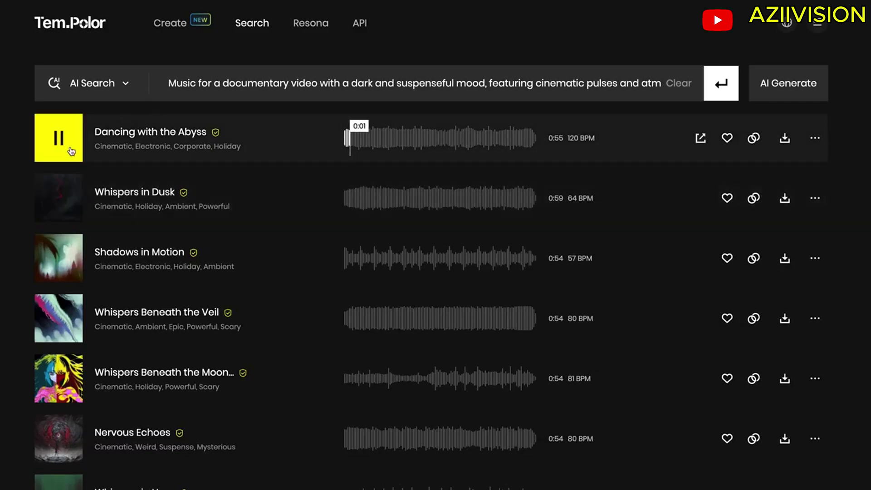
left_click(788, 142)
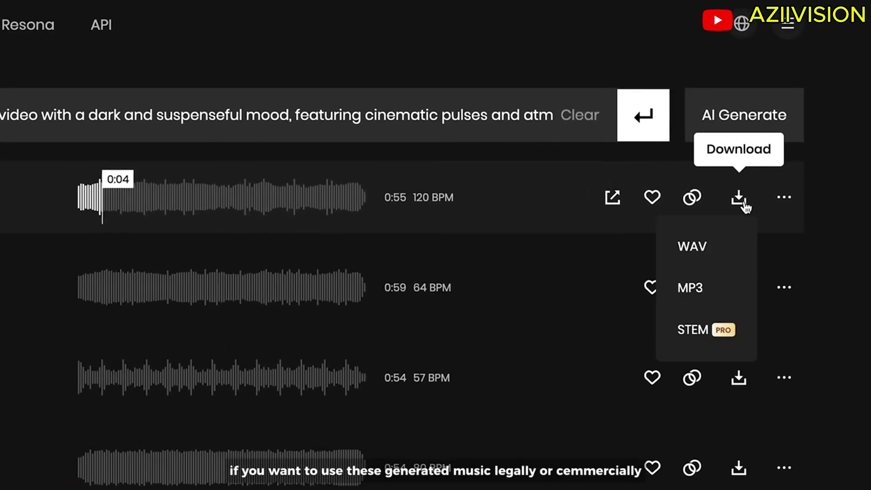
Step: Download the track as WAV and save Through the Fiery Veil_Similar1's license certificate as a PDF
left_click(715, 268)
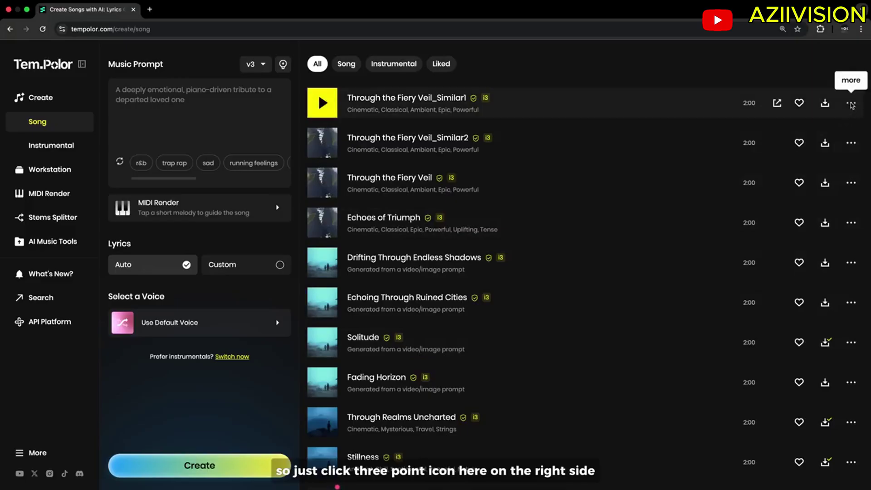
left_click(850, 104)
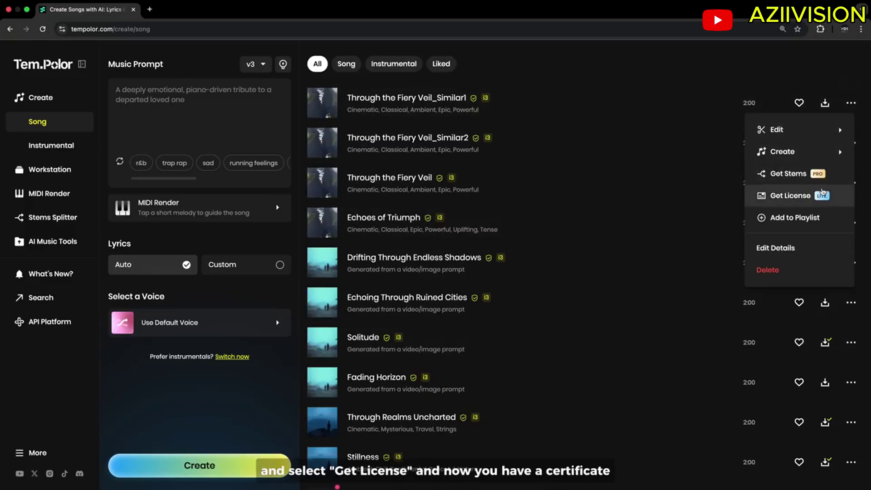
left_click(822, 198)
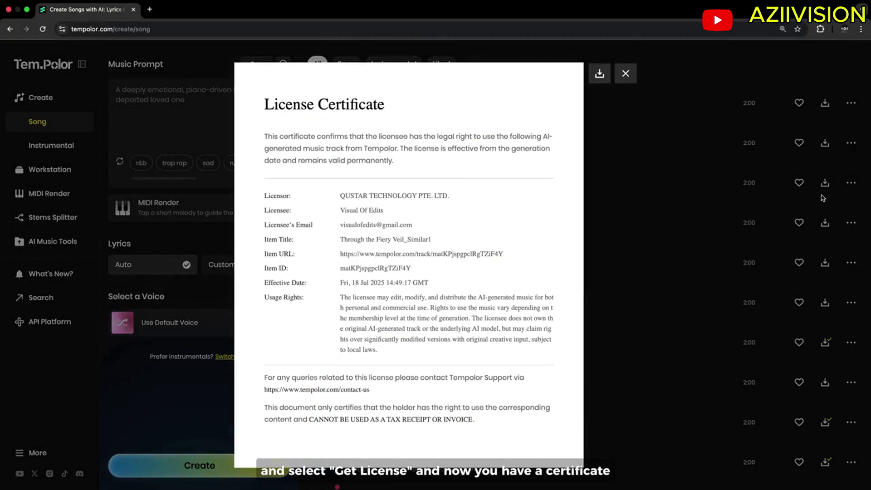
scroll(525, 225, "down", 3)
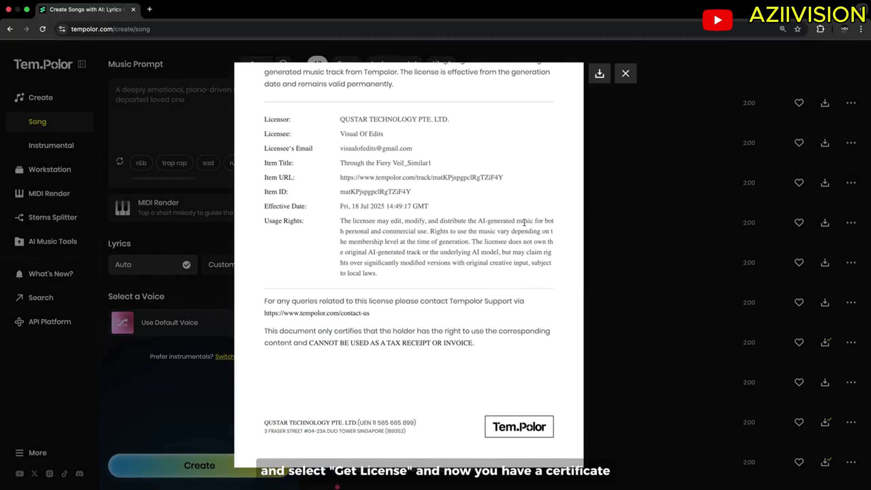
left_click(598, 74)
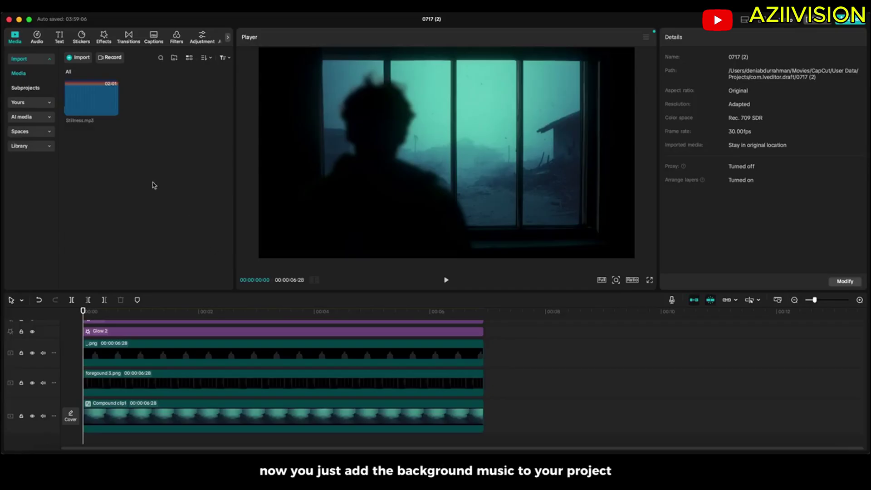
Step: Place Stillness.mp3 on the timeline under the clips and play the project with the music
left_click_drag(100, 105, 84, 439)
key("space")
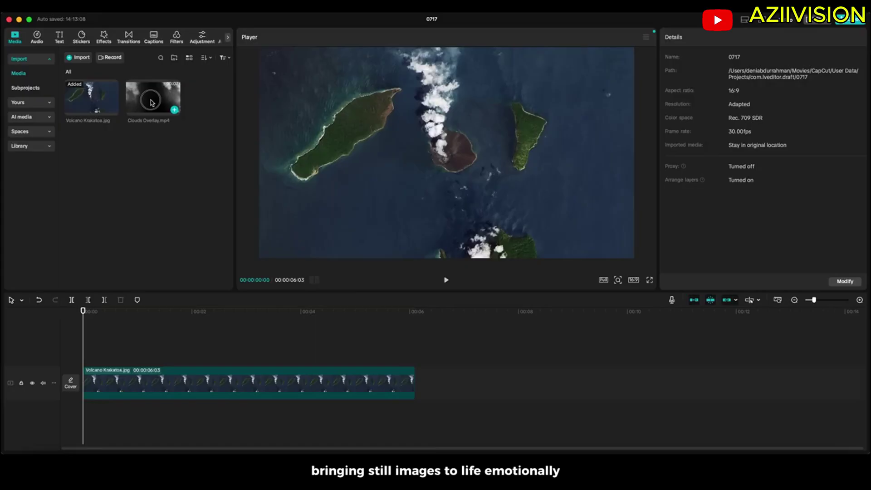
Step: Put Clouds Overlay.mp4 above the Krakatoa image and set its blend mode to Screen
left_click_drag(121, 300, 91, 357)
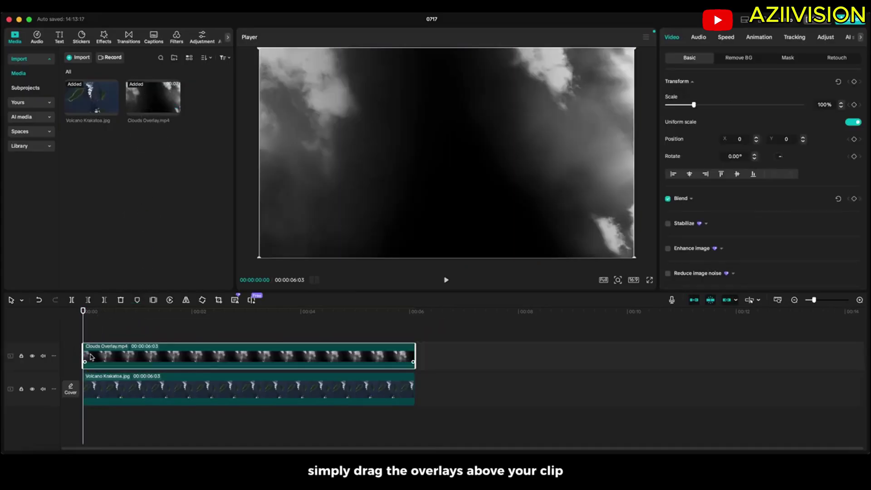
left_click(692, 199)
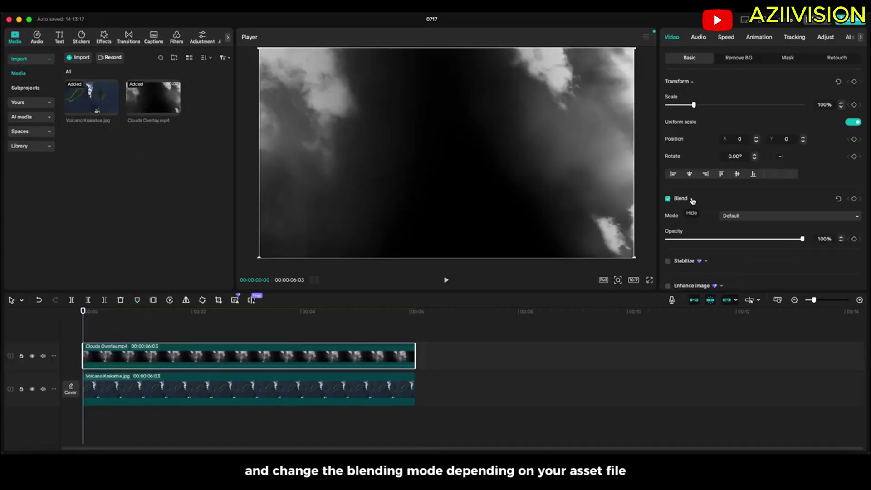
left_click(746, 218)
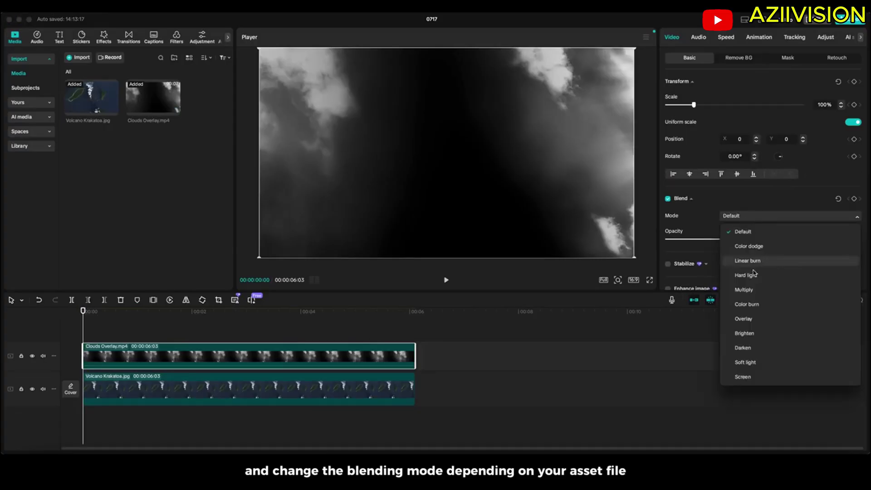
left_click(742, 376)
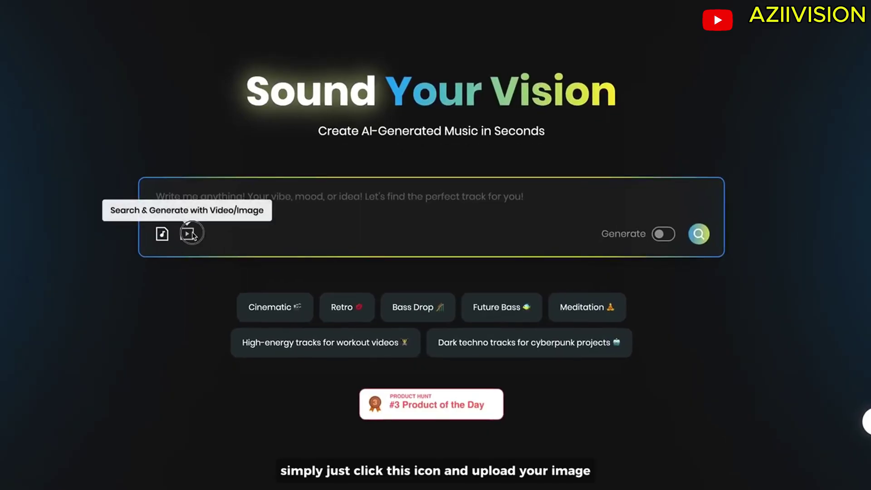
Step: Upload History 5.png as the image for a music search
left_click(188, 234)
left_click(498, 191)
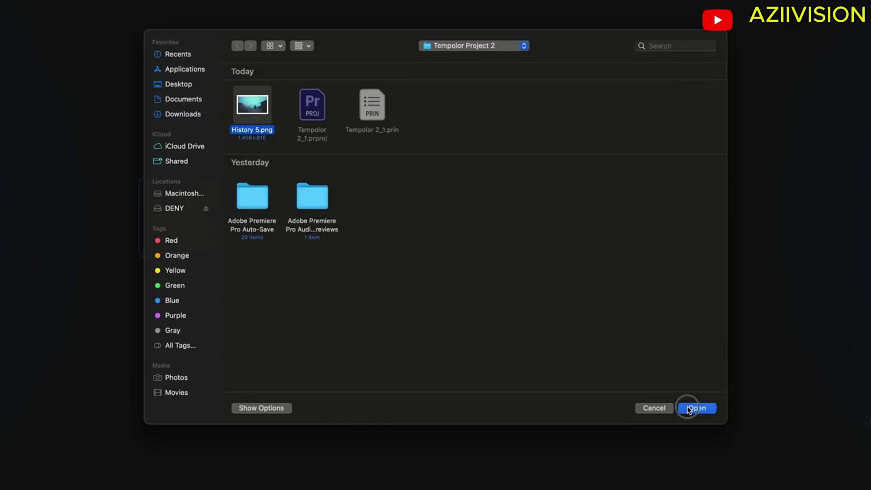
left_click(688, 408)
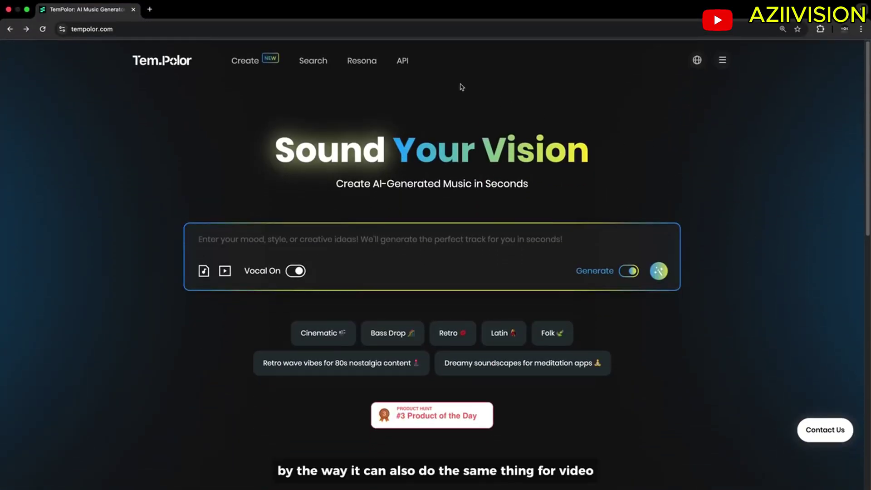
Step: Upload 0715.mp4 to a new Resona project, analyse it, and preview the Stillness soundtrack suggestion
left_click(371, 67)
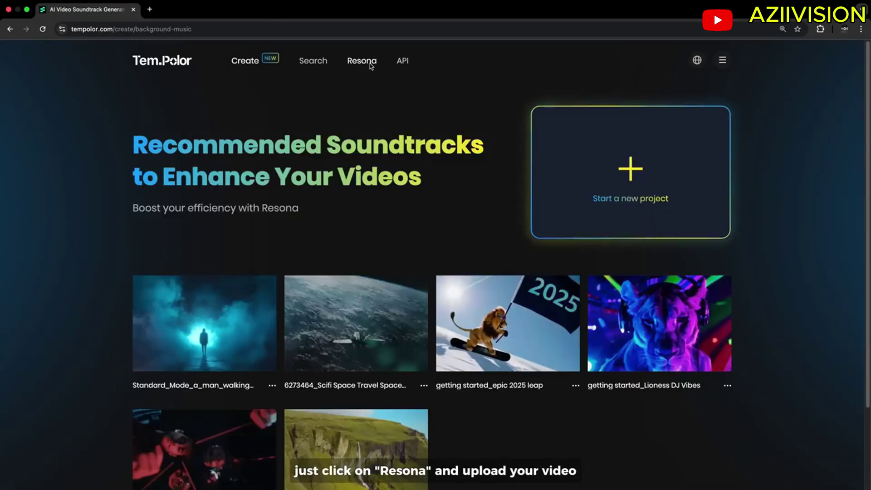
left_click(535, 159)
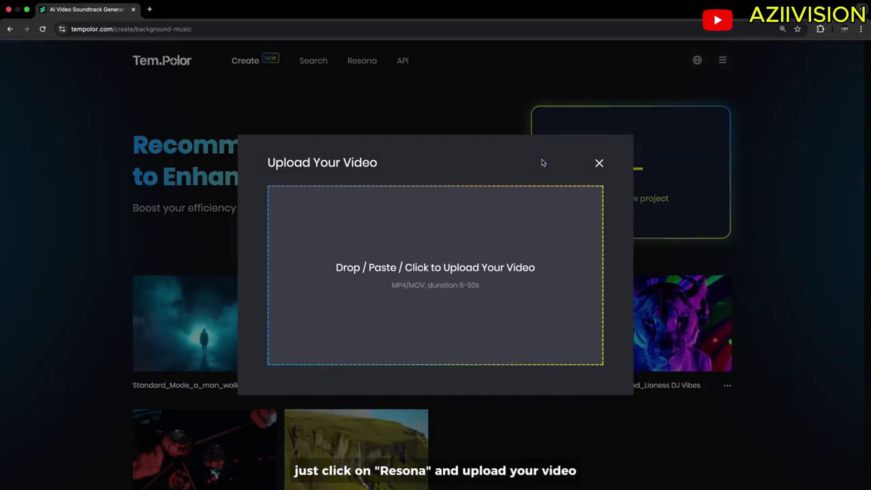
left_click(491, 257)
left_click(657, 418)
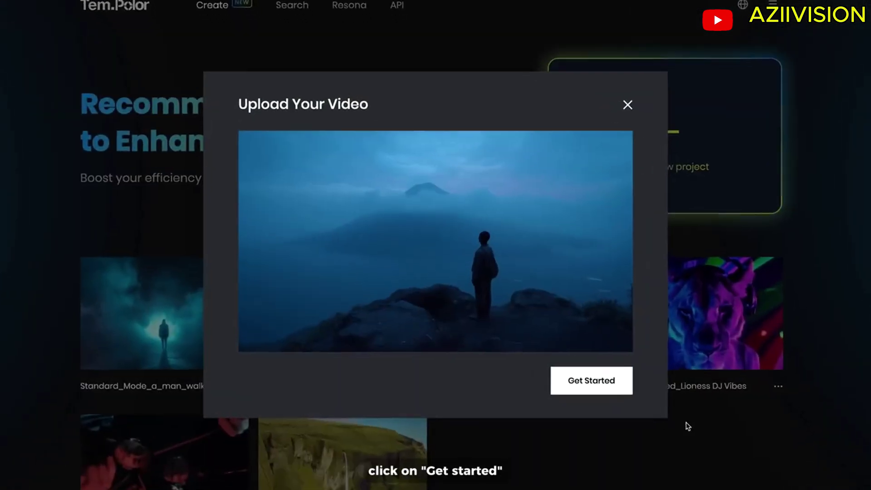
left_click(642, 385)
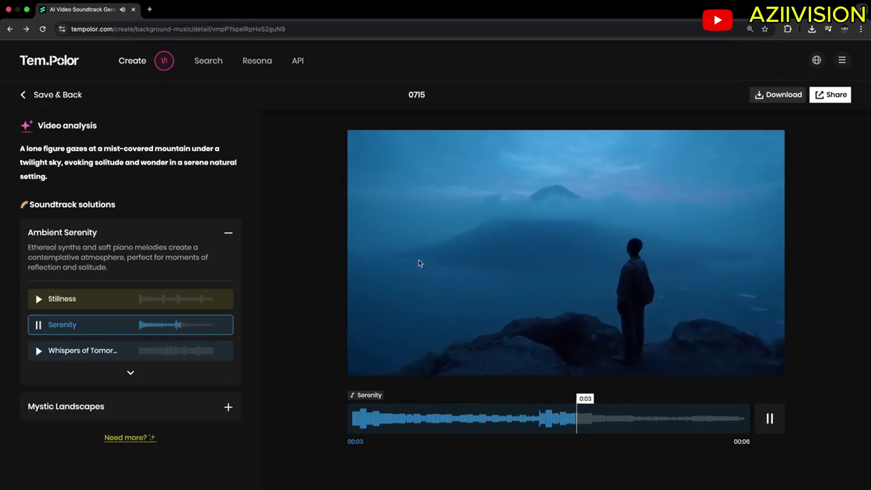
left_click(38, 300)
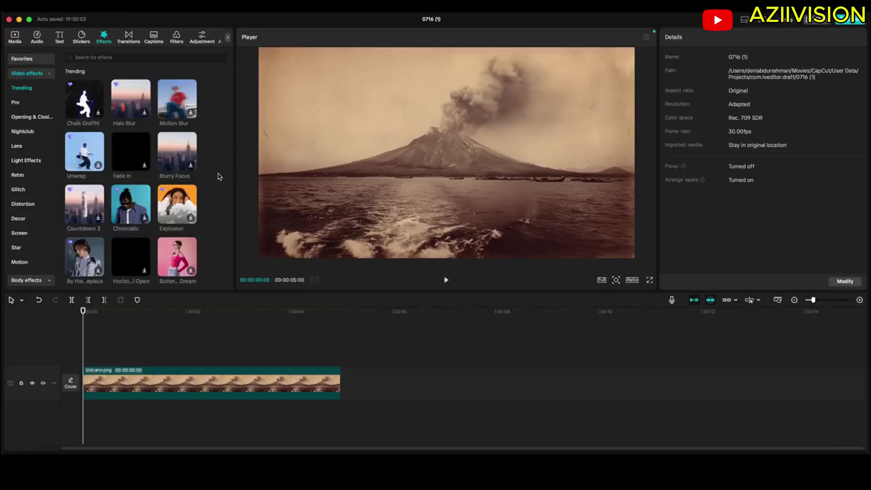
Step: Search effects for 'jitter' and place Camera Jitter over the Volcano.png still at 00:00
scroll(219, 176, "up", 3)
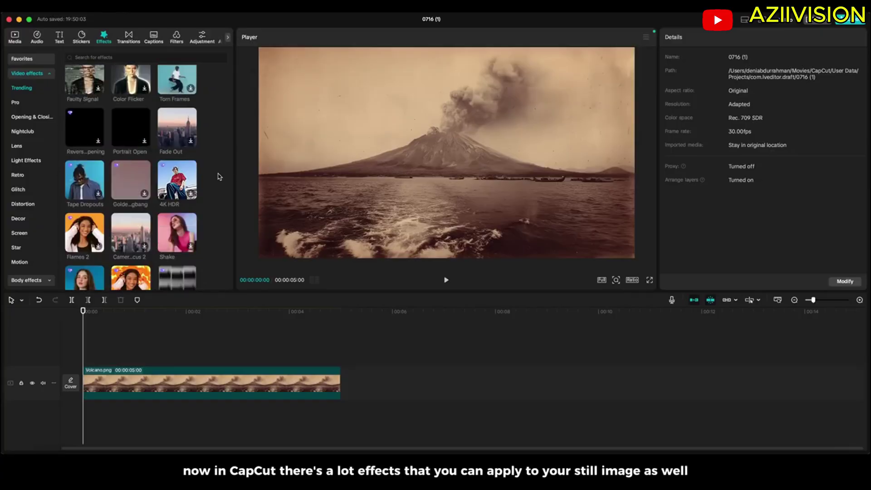
scroll(219, 177, "down", 4)
scroll(219, 176, "down", 4)
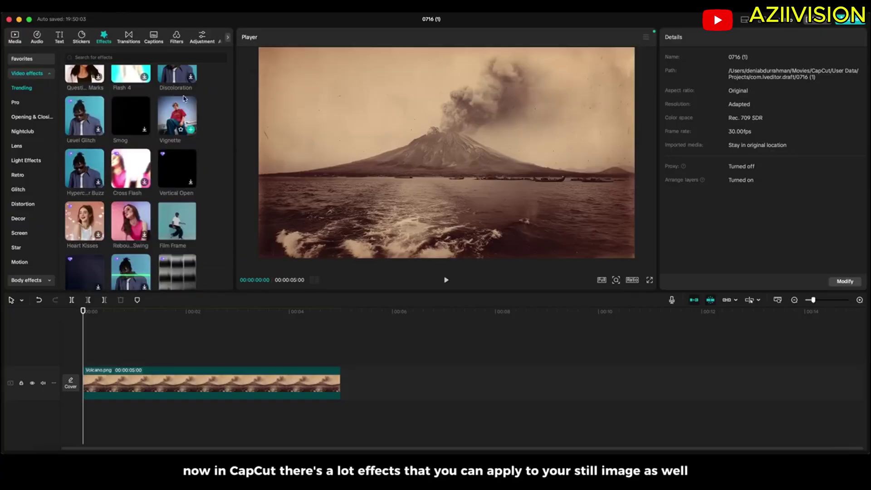
left_click(168, 58)
left_click(77, 83)
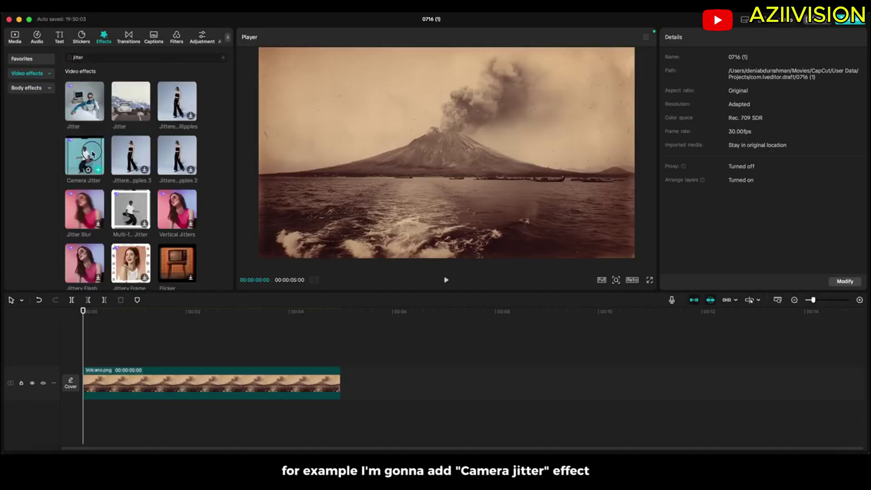
left_click_drag(91, 356, 84, 358)
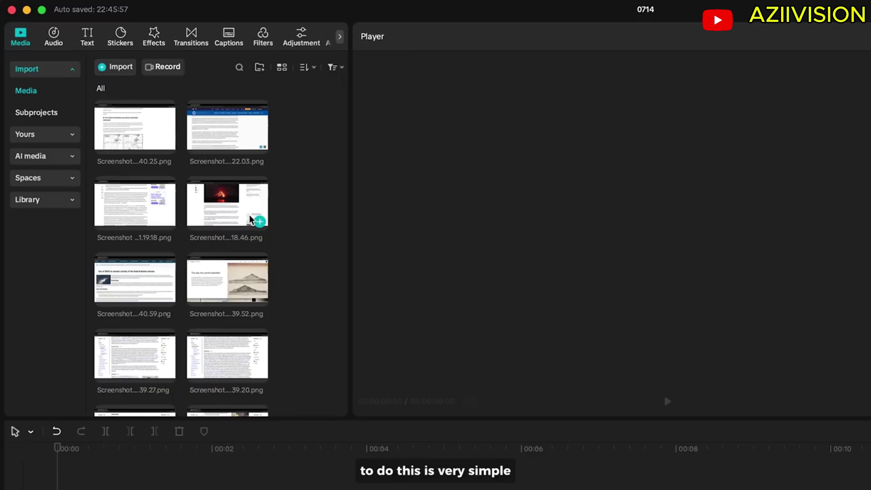
Step: Add the 20.37.13 screenshot, scale it to 223% and position it at X 772, Y 111
scroll(243, 245, "down", 3)
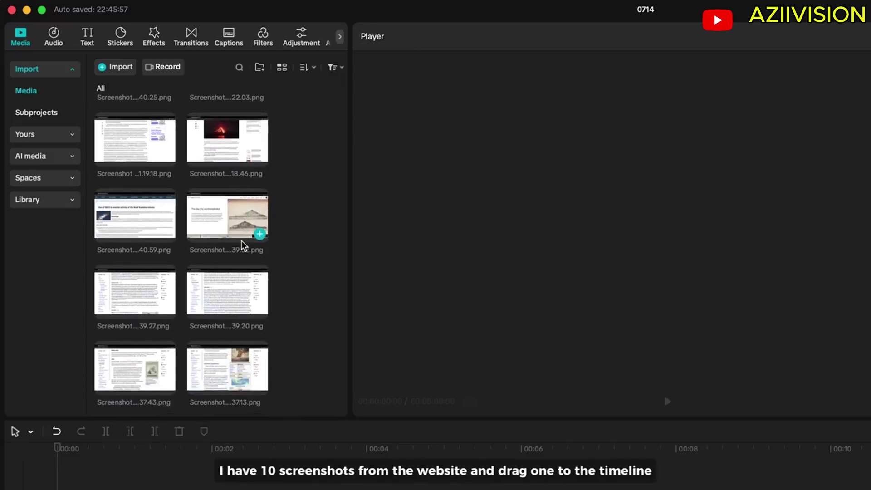
left_click_drag(221, 362, 122, 489)
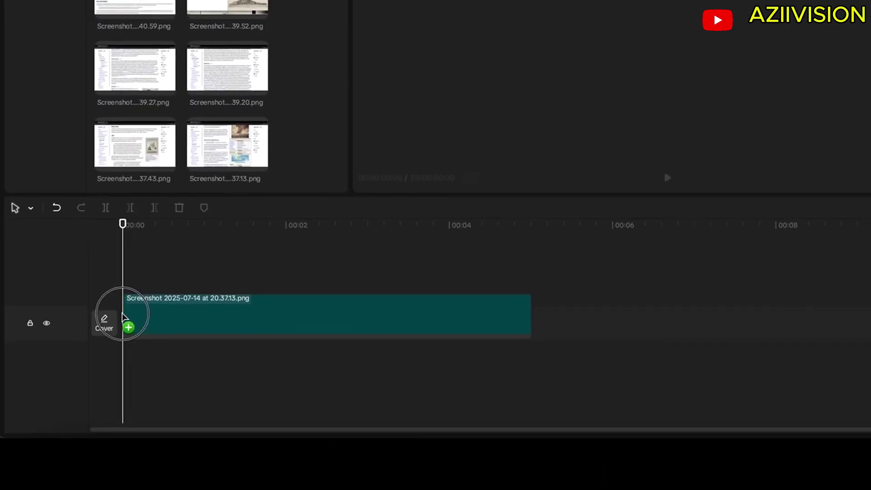
left_click_drag(123, 316, 123, 316)
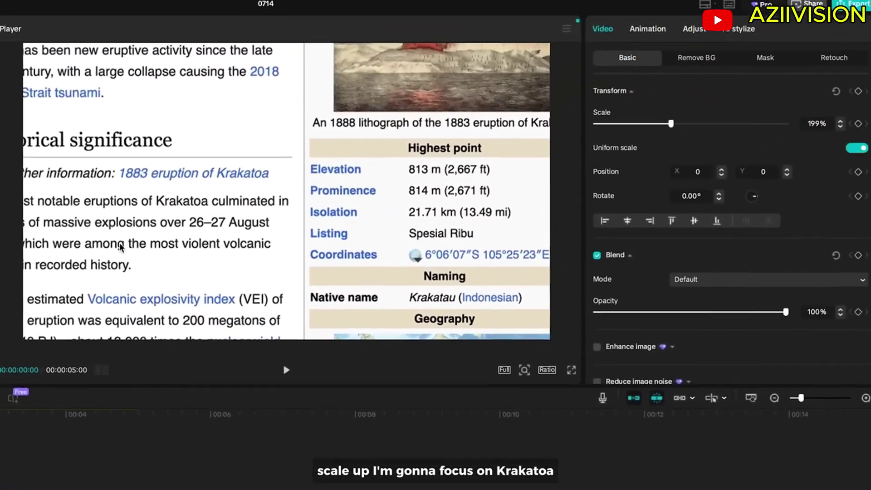
left_click_drag(219, 236, 218, 234)
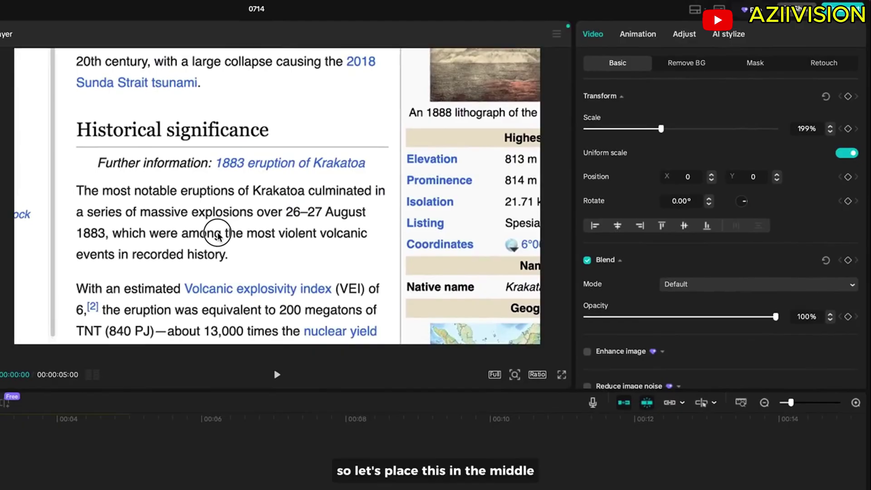
left_click_drag(660, 129, 670, 128)
left_click_drag(284, 196, 282, 196)
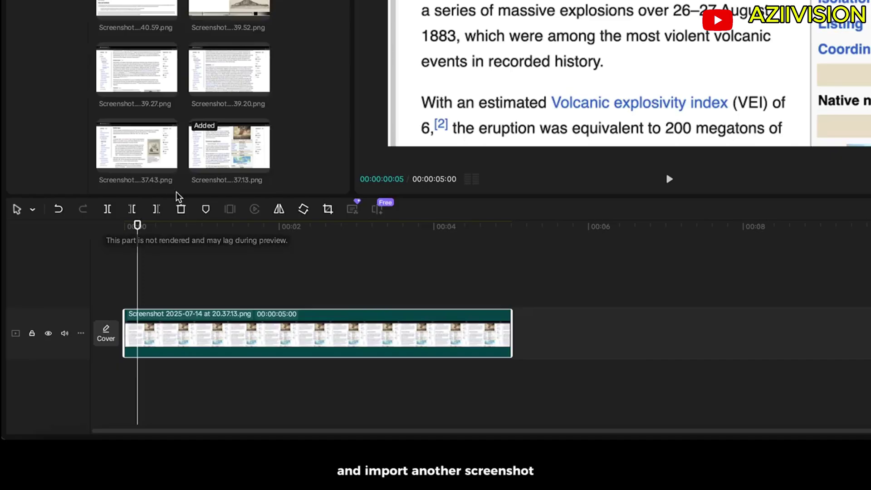
Step: Add the 37.43 screenshot on an upper track at 61% opacity and enlarge it to about 219%
left_click_drag(151, 152, 144, 294)
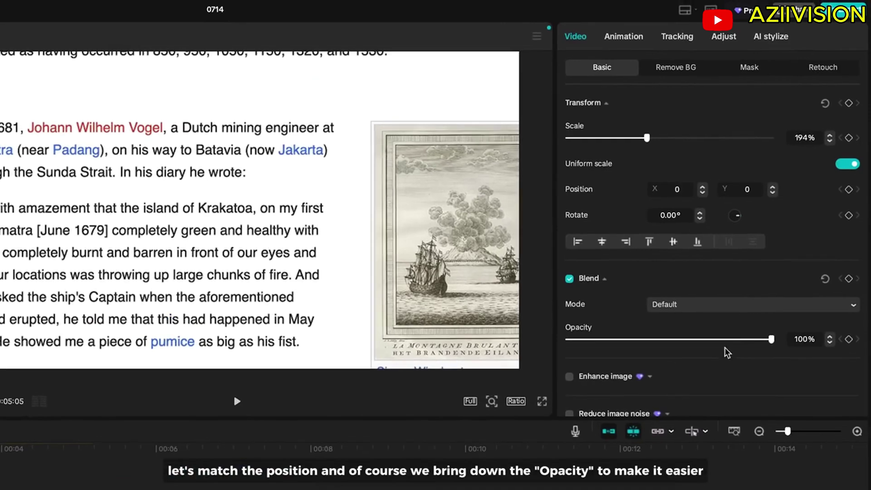
left_click_drag(735, 331, 708, 331)
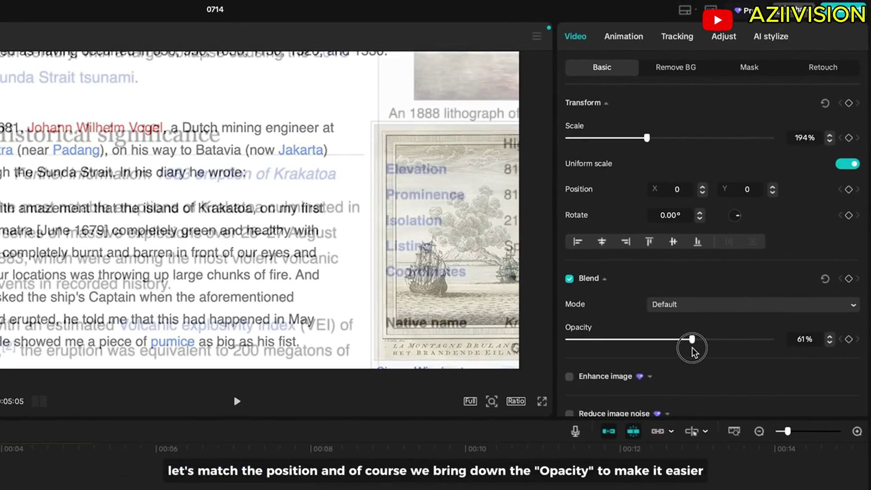
mouse_move(303, 210)
left_mouse_down()
mouse_move(287, 214)
mouse_move(308, 196)
left_mouse_up()
left_click(656, 137)
left_click(829, 135)
left_click(829, 135)
left_click(830, 135)
left_click(830, 134)
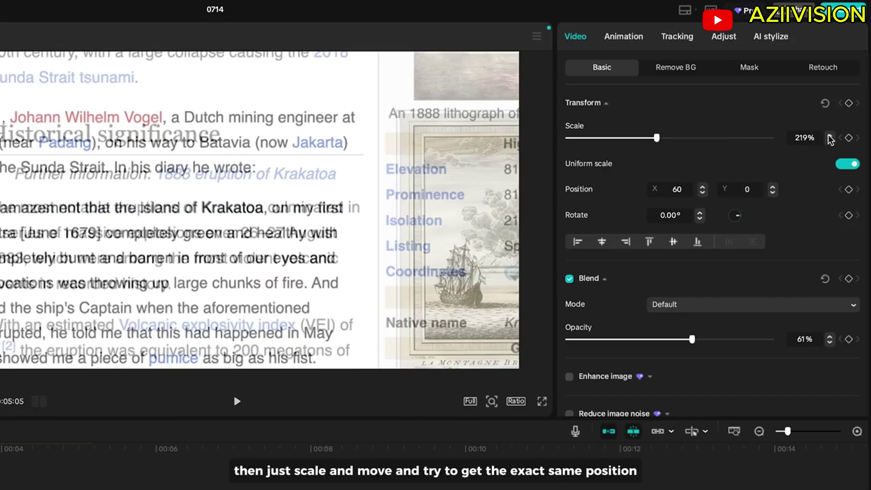
Step: Align the overlay at Position X 58, Y 6 and restore its opacity to 100%
left_click(702, 187)
left_click(704, 192)
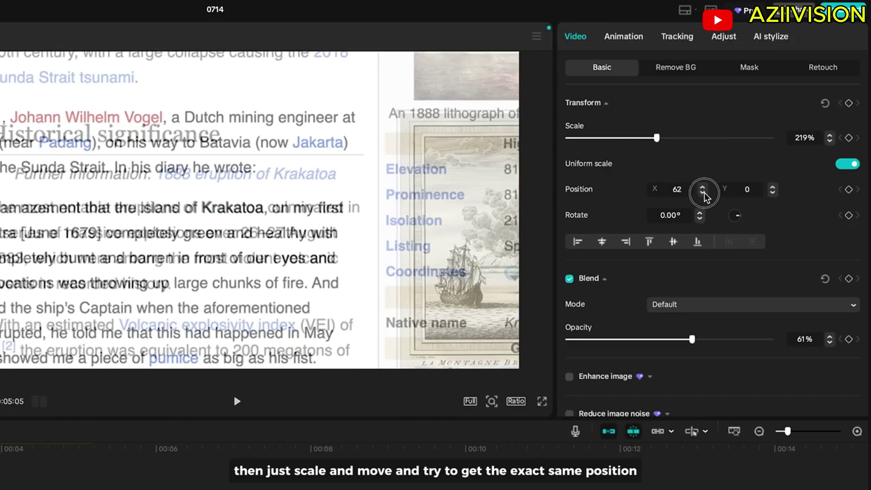
left_click(702, 193)
left_click(702, 193)
left_click(773, 186)
left_click(773, 186)
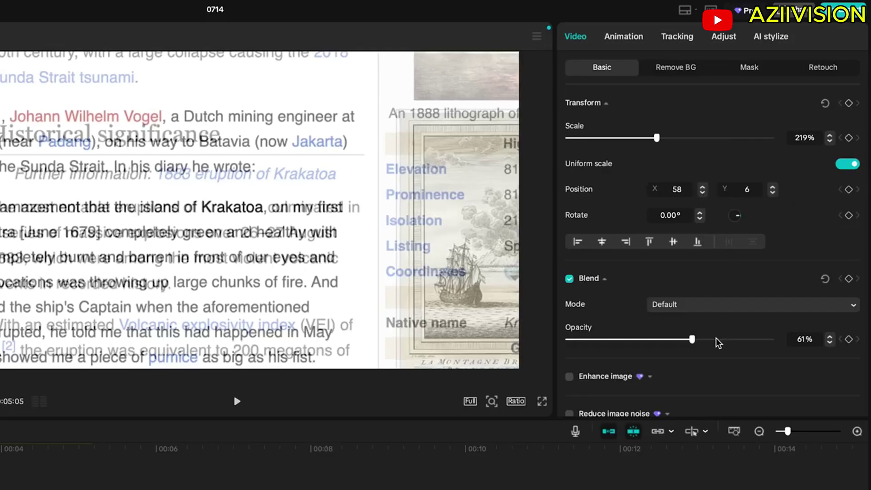
left_click_drag(692, 339, 867, 341)
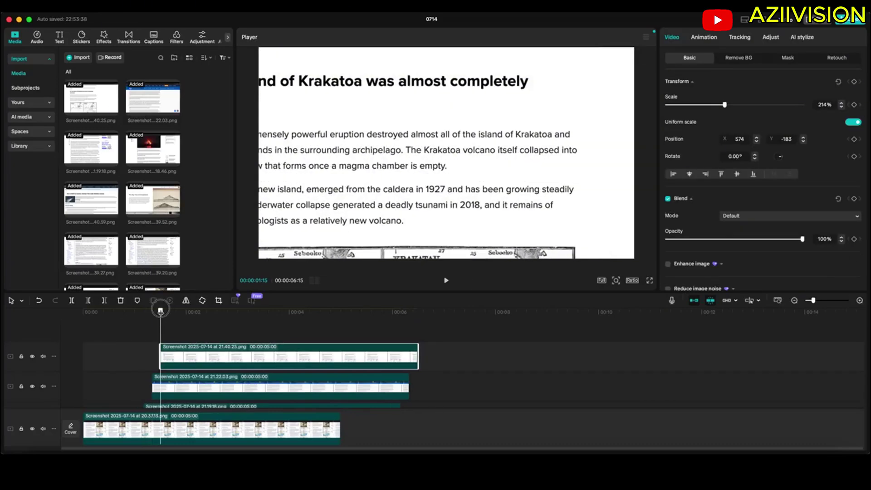
Step: Play back the stacked screenshots from the start of the timeline
left_click_drag(160, 311, 77, 313)
key("space")
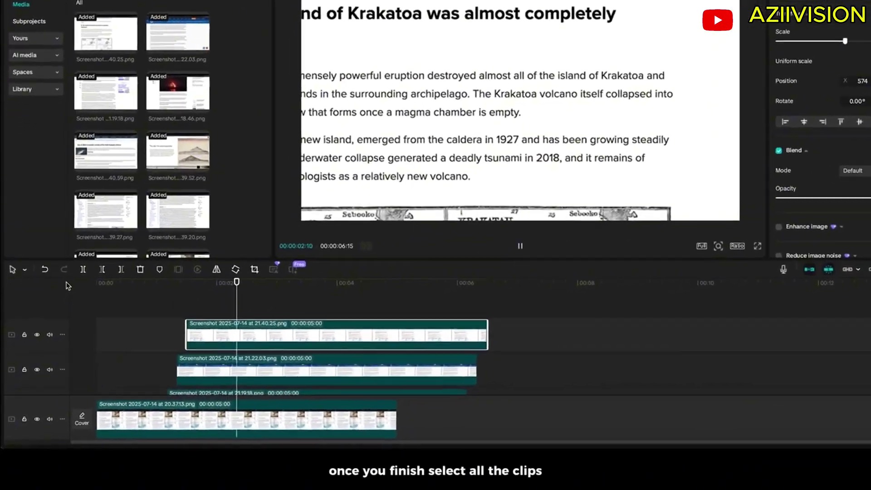
key("space")
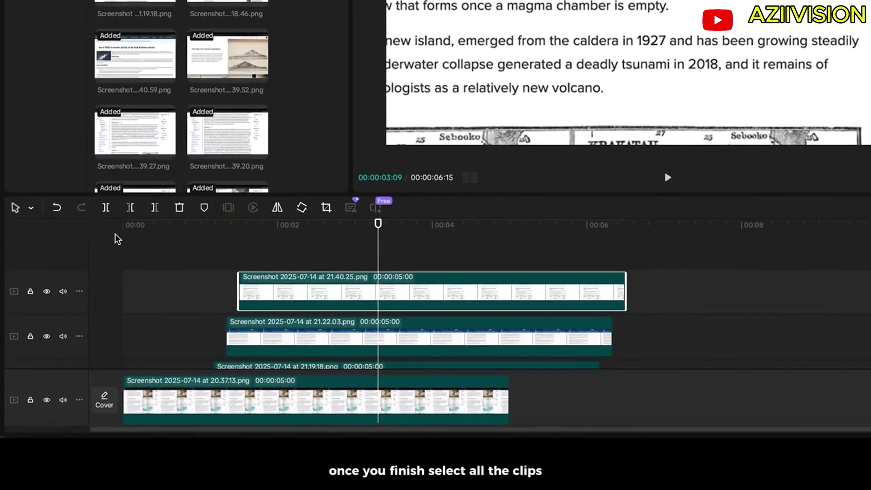
Step: Combine all stacked screenshot clips into Compound clip2 and trim it to 00:00:05:00
left_click_drag(391, 264, 260, 388)
scroll(272, 404, "down", 6)
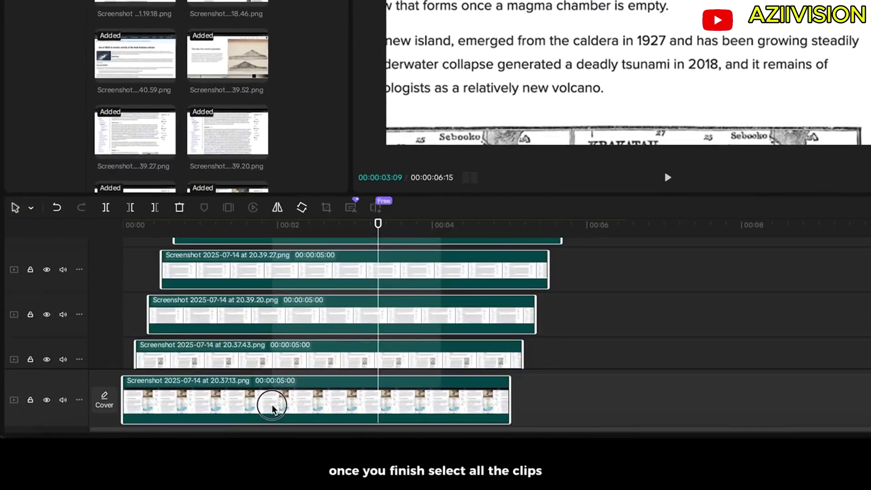
right_click(274, 396)
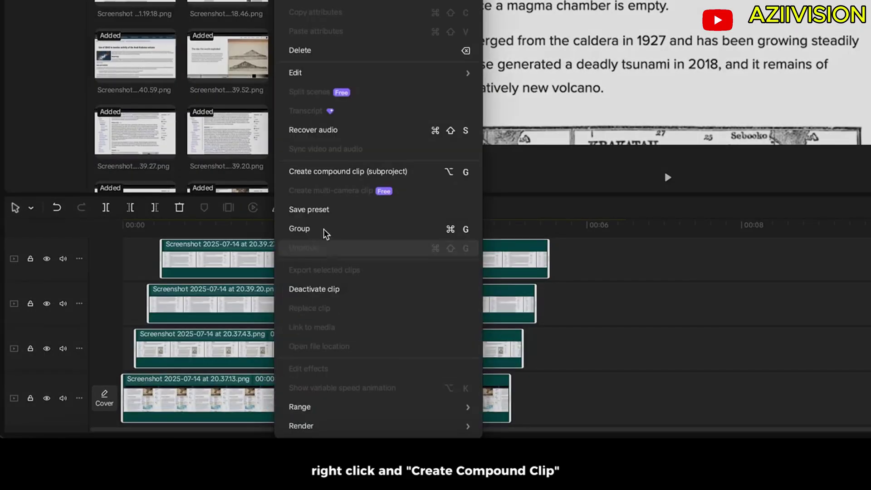
left_click(341, 172)
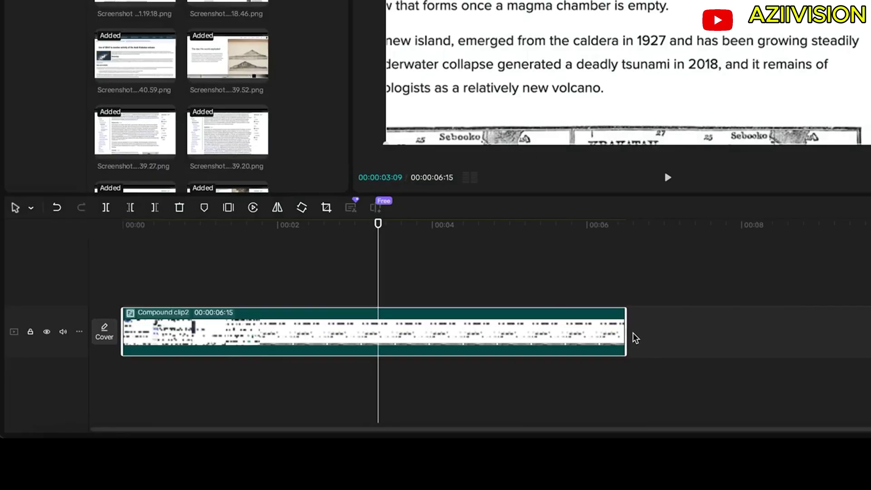
left_click_drag(626, 330, 530, 316)
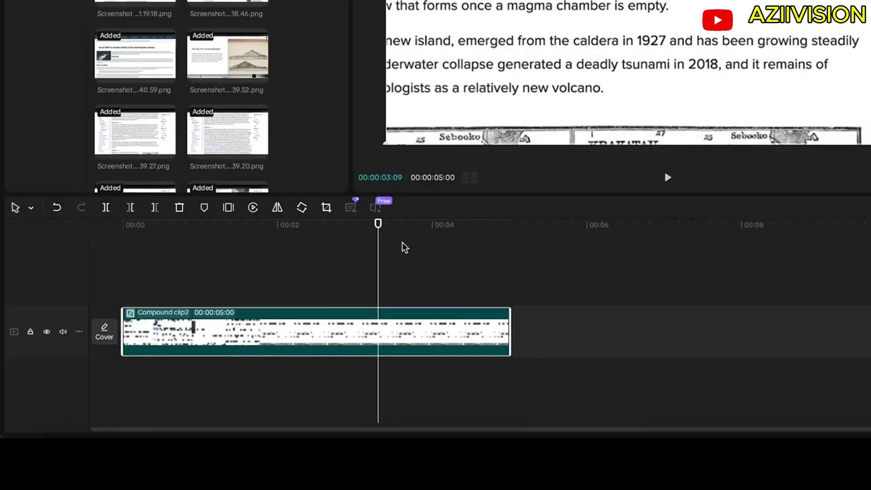
Step: Keyframe Compound clip2's scale from 100% at the start to 110% at five seconds, then preview
left_click_drag(379, 227, 123, 227)
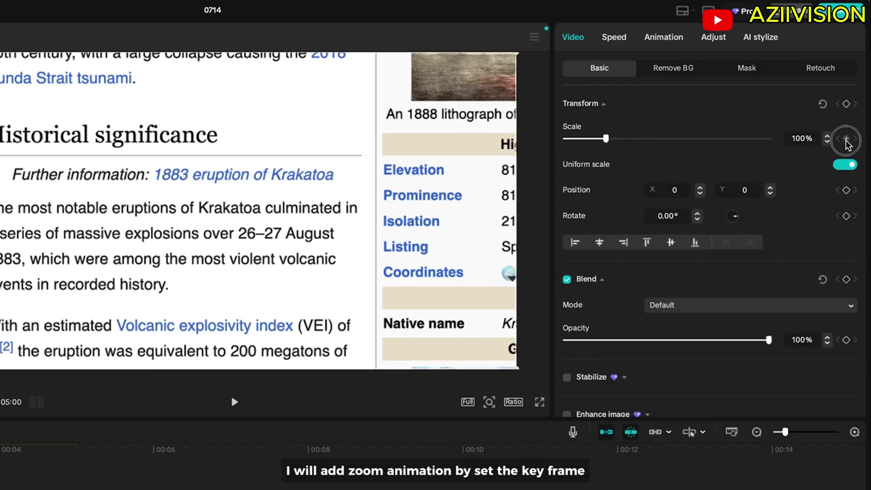
left_click(845, 139)
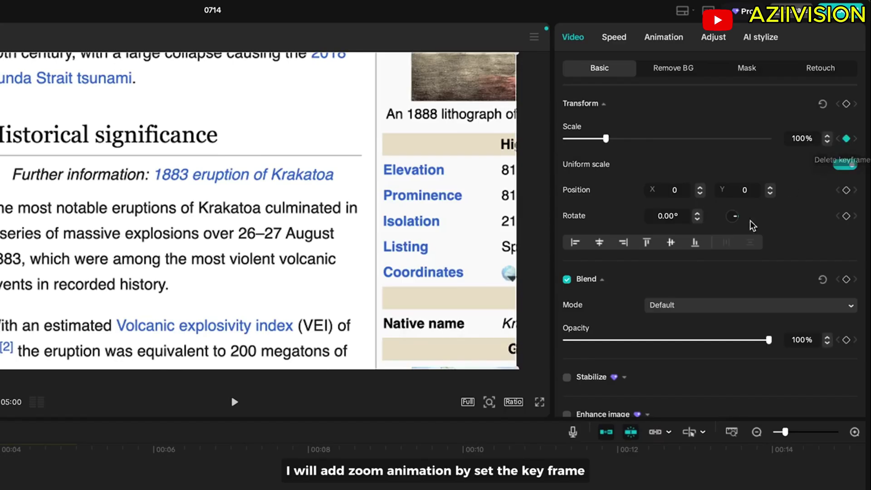
left_click_drag(64, 447, 77, 461)
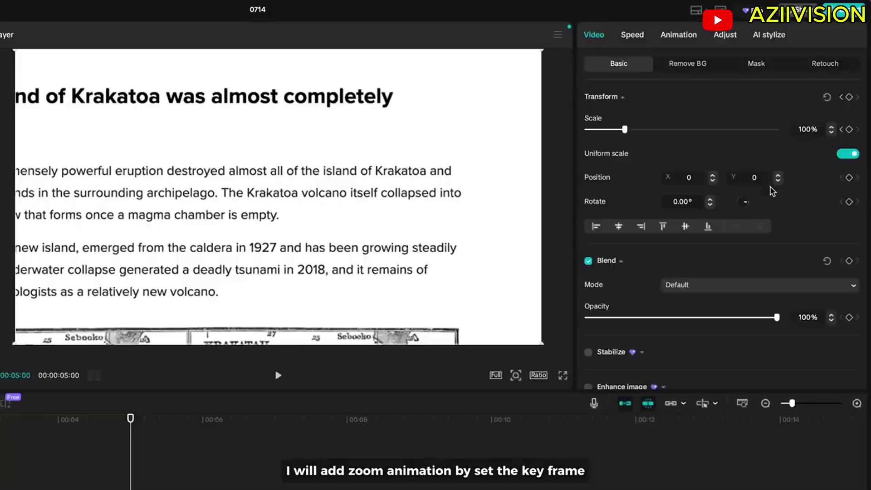
left_click(830, 127)
left_click(831, 127)
left_click(831, 128)
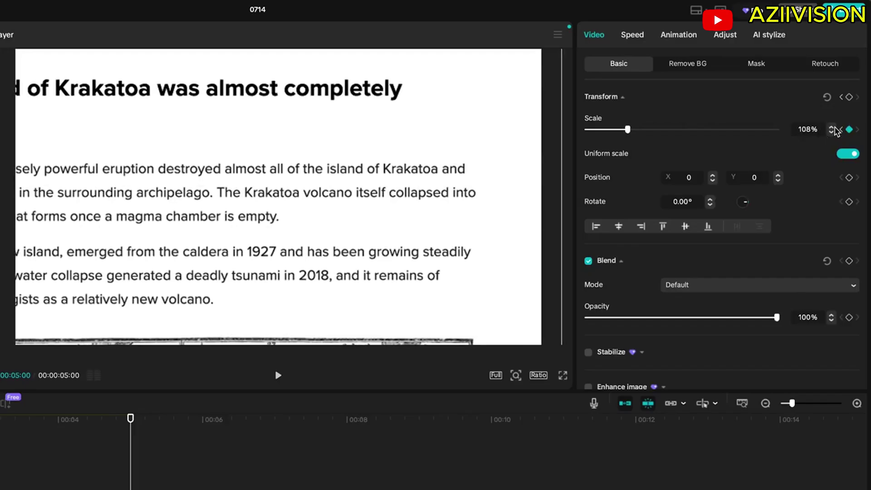
left_click(831, 128)
key("space")
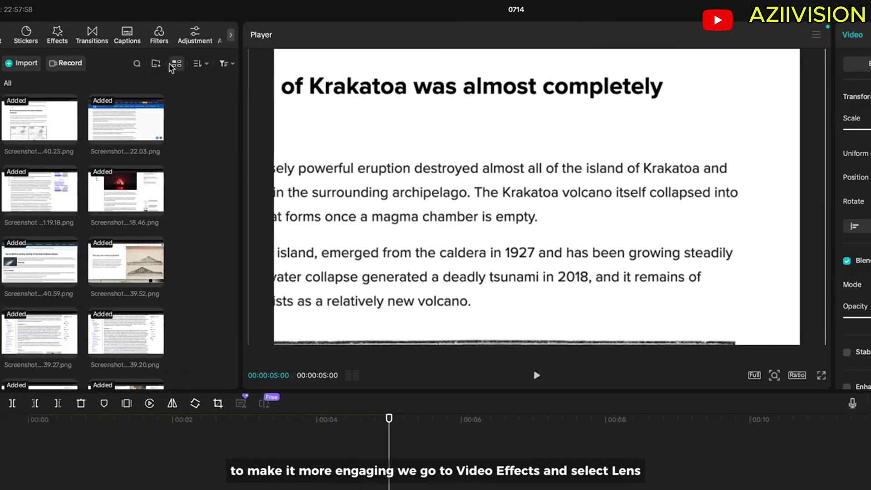
Step: Lay the Lens effect Chrome Blur over Compound clip2 with Blur 11 and lateral chromatic aberration 51
left_click(57, 37)
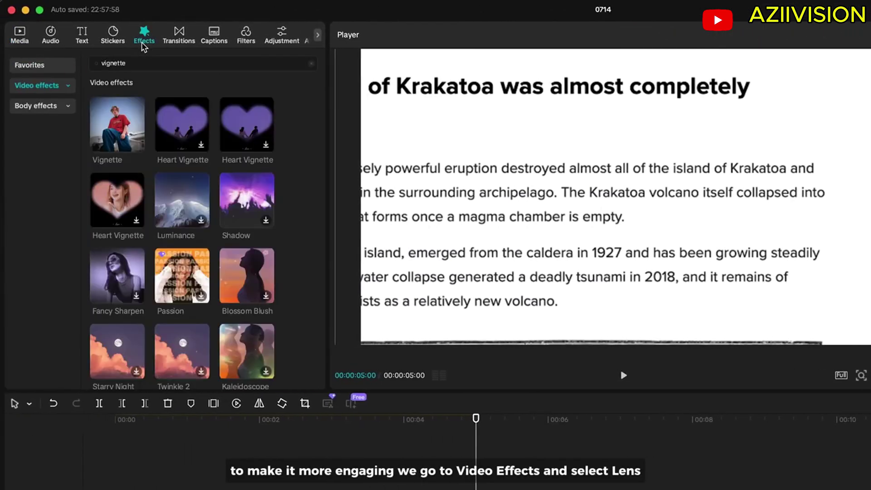
left_click(66, 89)
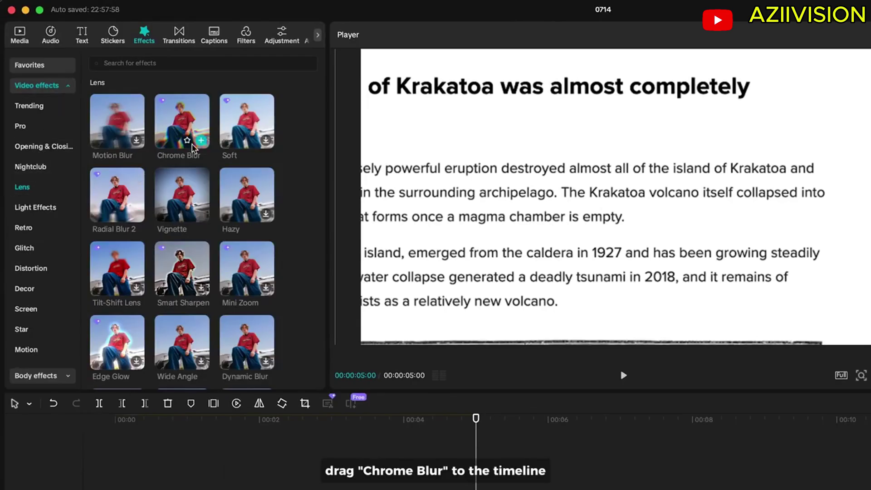
left_click_drag(188, 131, 476, 311)
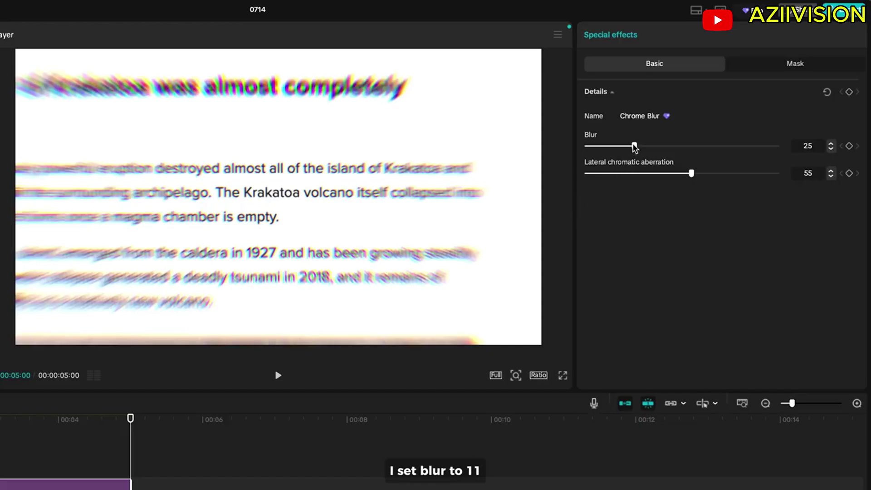
left_click_drag(609, 144, 607, 144)
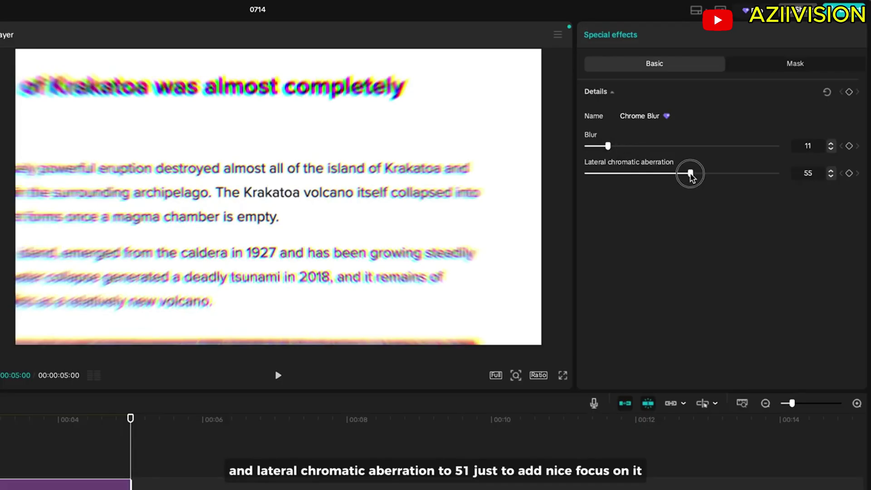
left_click_drag(691, 175, 688, 175)
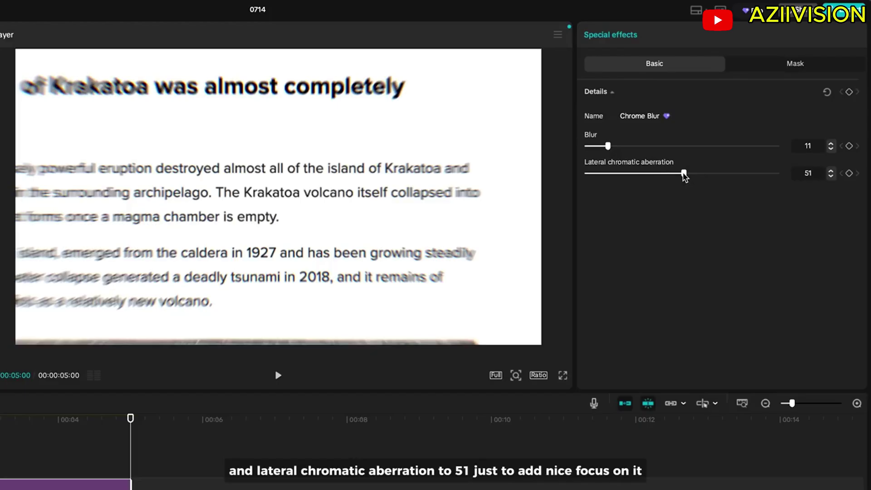
key("space")
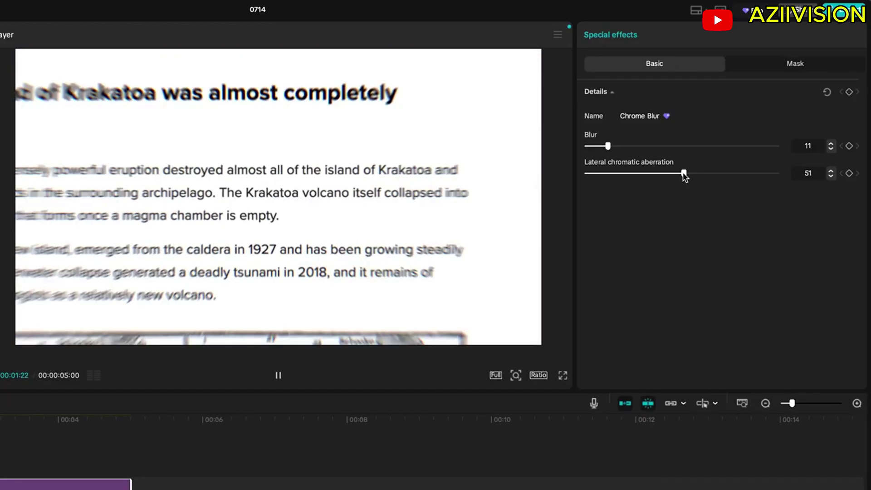
Step: Add a searched Vignette effect, stretch it to Chrome Blur's length, and lower Texture to 36
key("space")
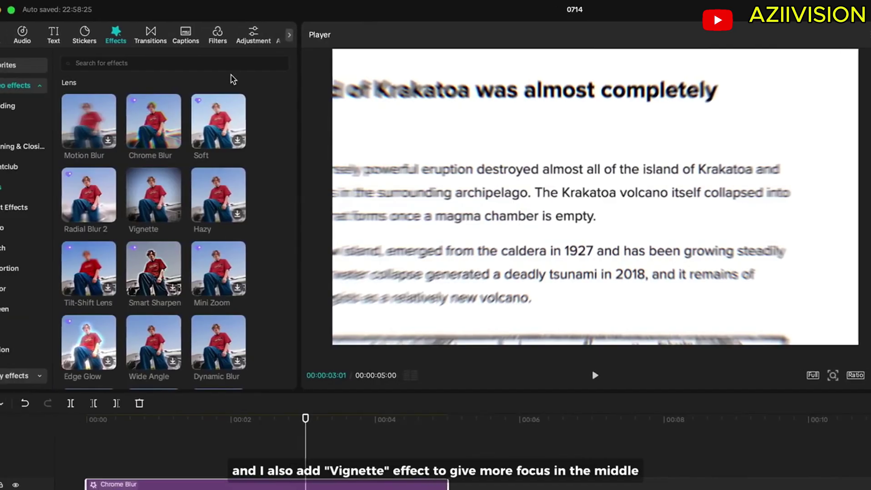
left_click(165, 62)
type("vignette")
key("Return")
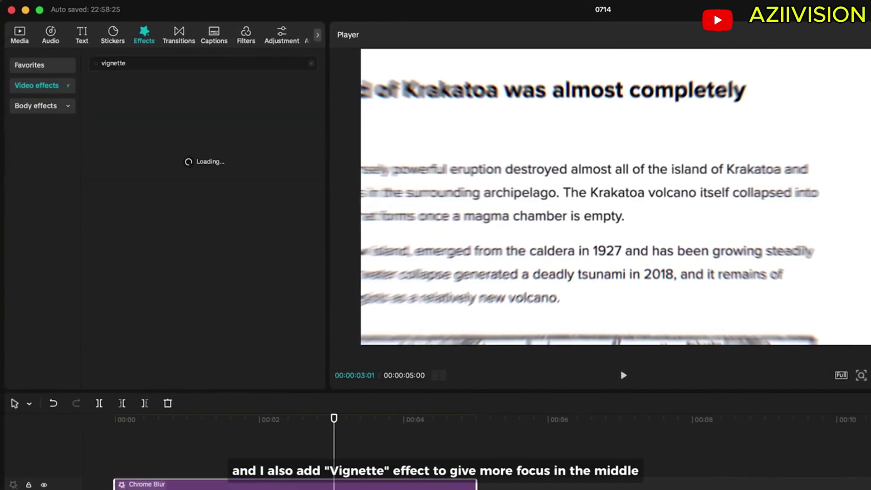
left_click_drag(116, 127, 285, 469)
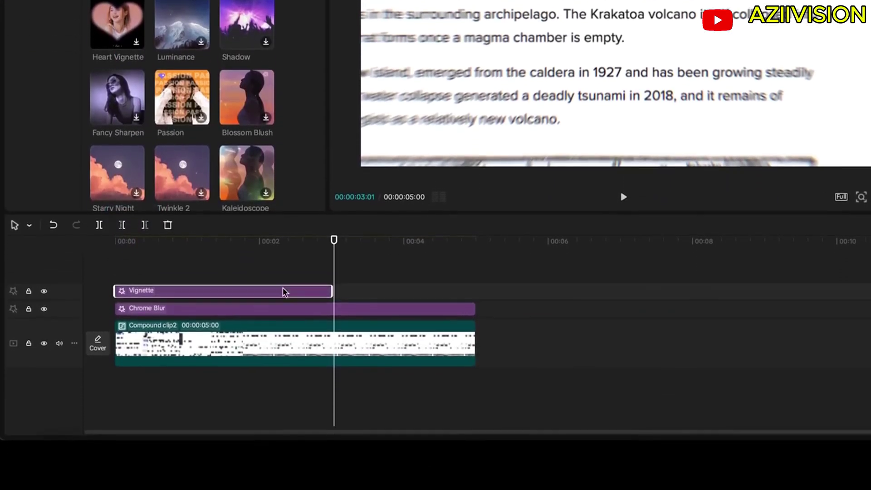
left_click_drag(332, 290, 476, 291)
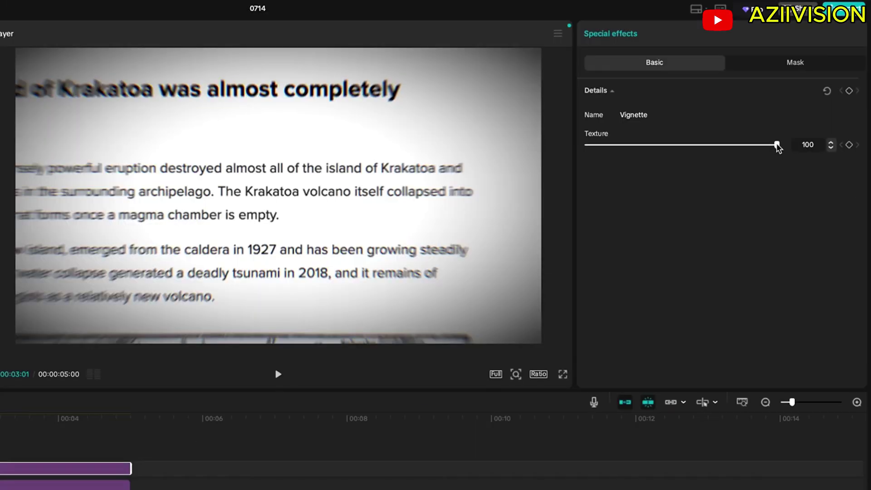
left_click_drag(776, 144, 677, 146)
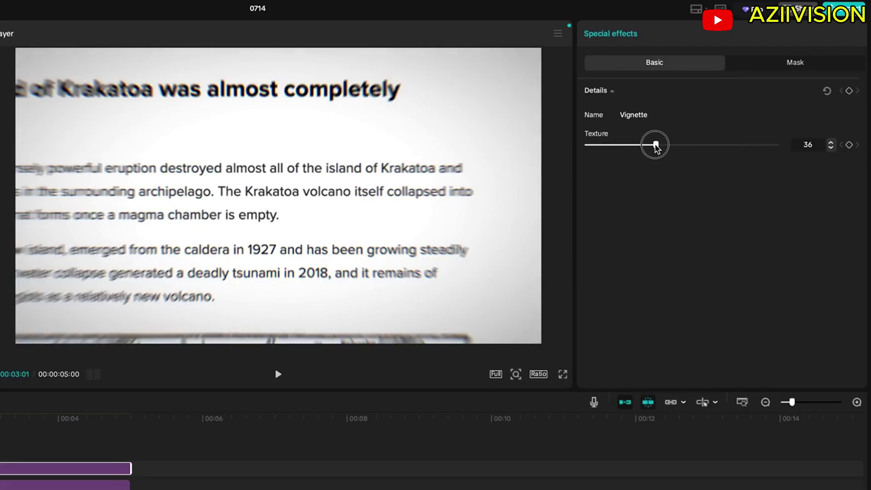
key("space")
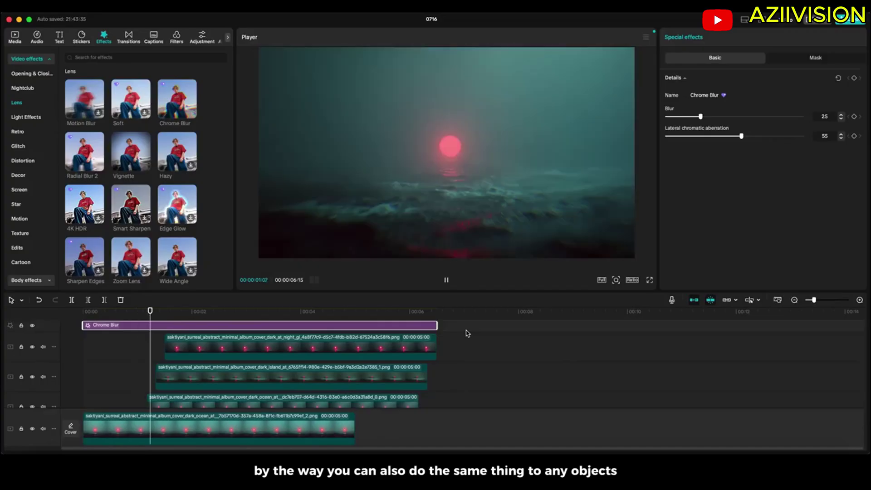
scroll(468, 333, "down", 1)
scroll(467, 334, "down", 5)
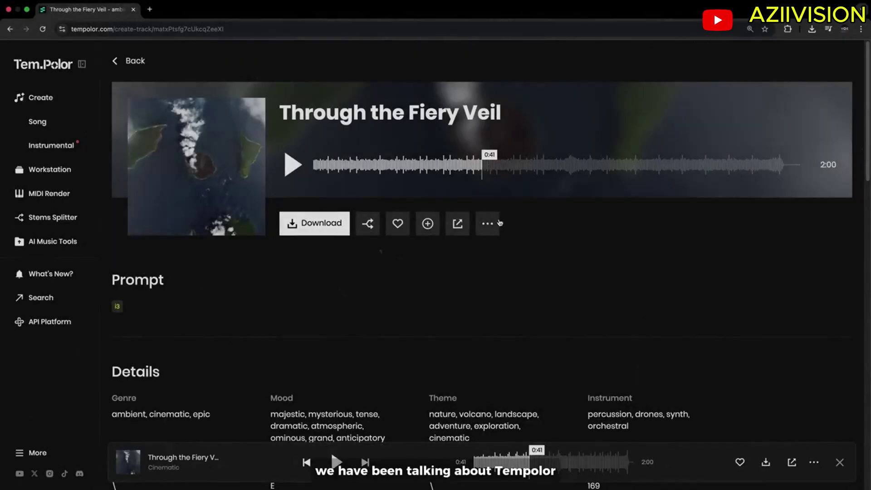
Step: Generate a track similar to Through the Fiery Veil via Create > Similar, then go back
left_click(499, 222)
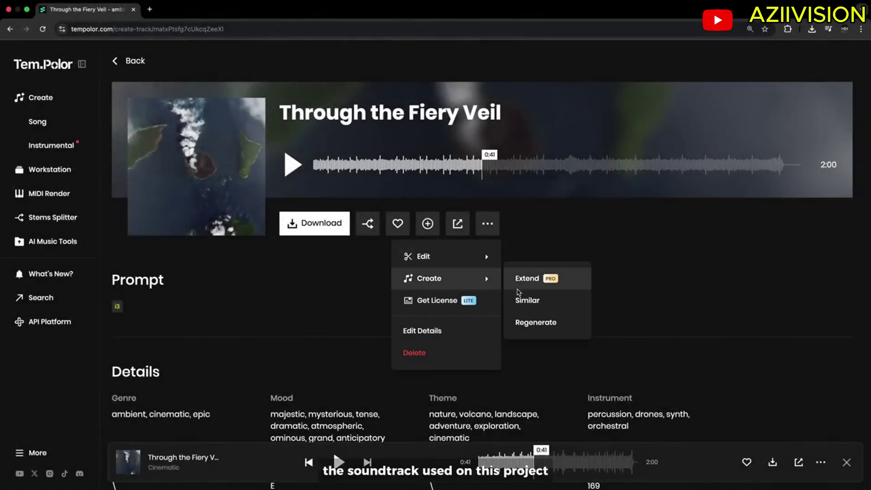
left_click(521, 300)
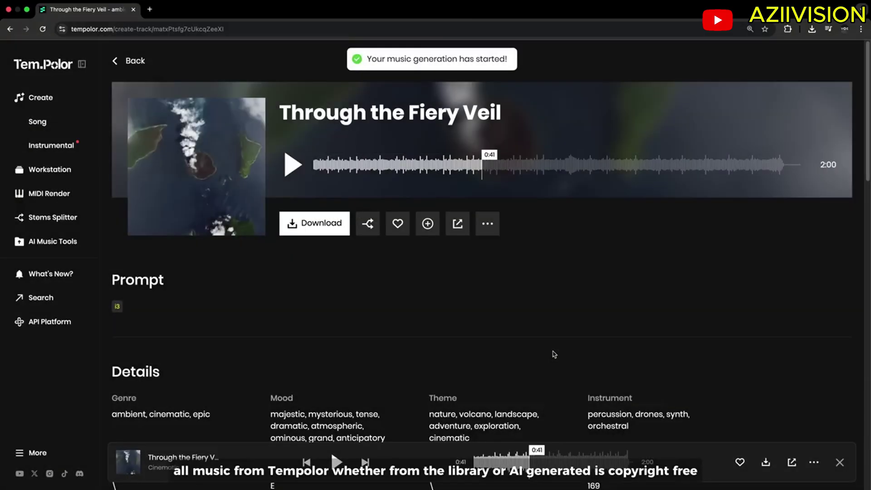
left_click(128, 60)
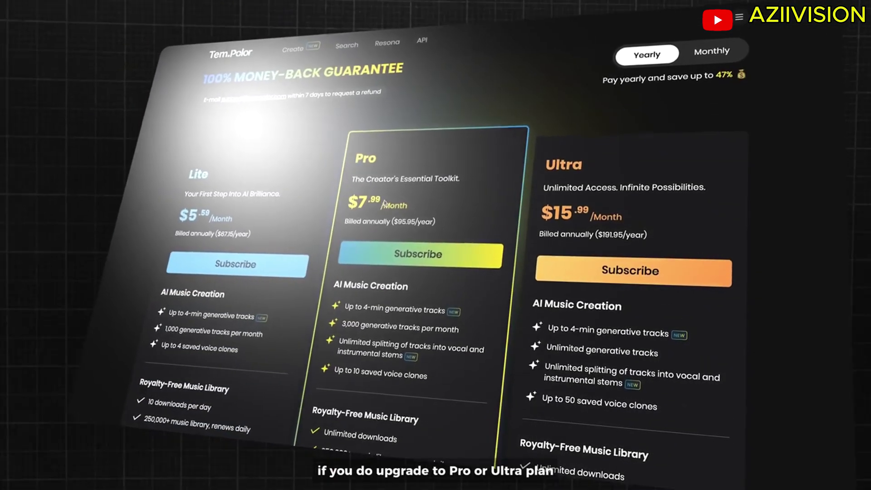
scroll(574, 203, "down", 5)
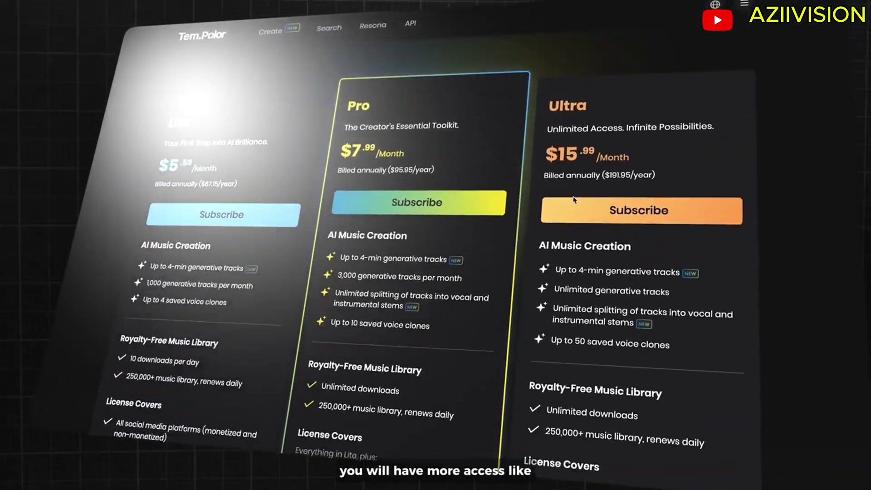